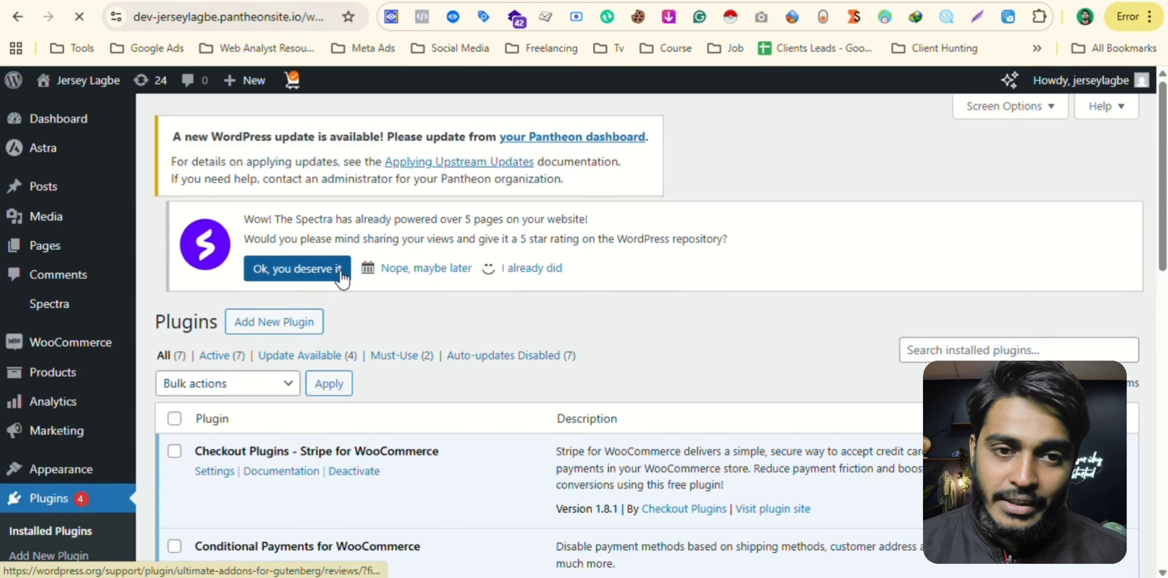
- Open the page for adding new plugins and search the plugin directory for "hubspot"
click(285, 133)
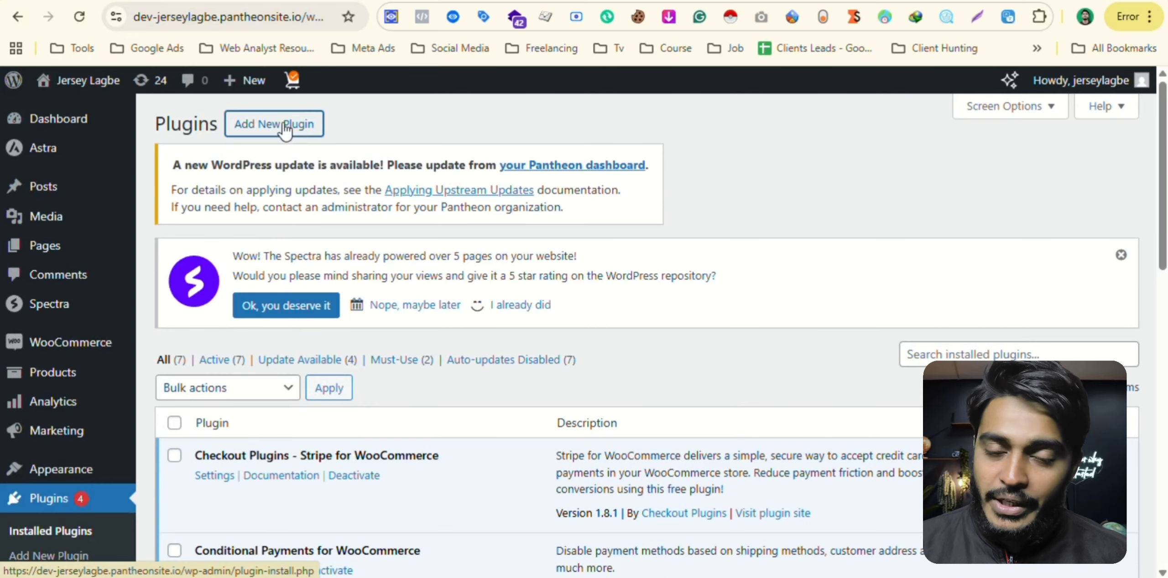
text(hubsp)
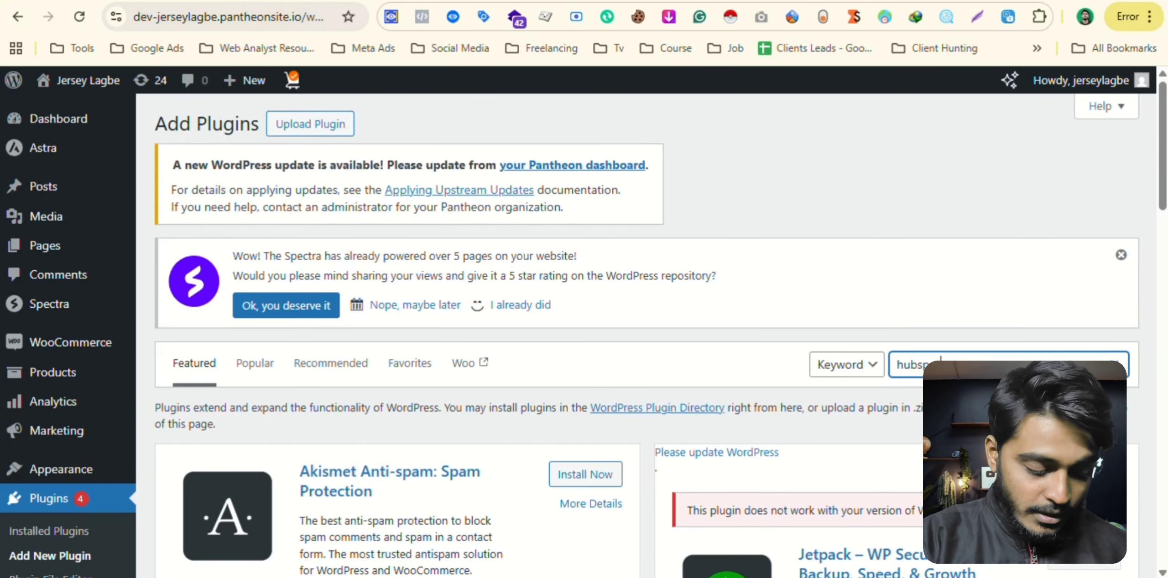
key(Return)
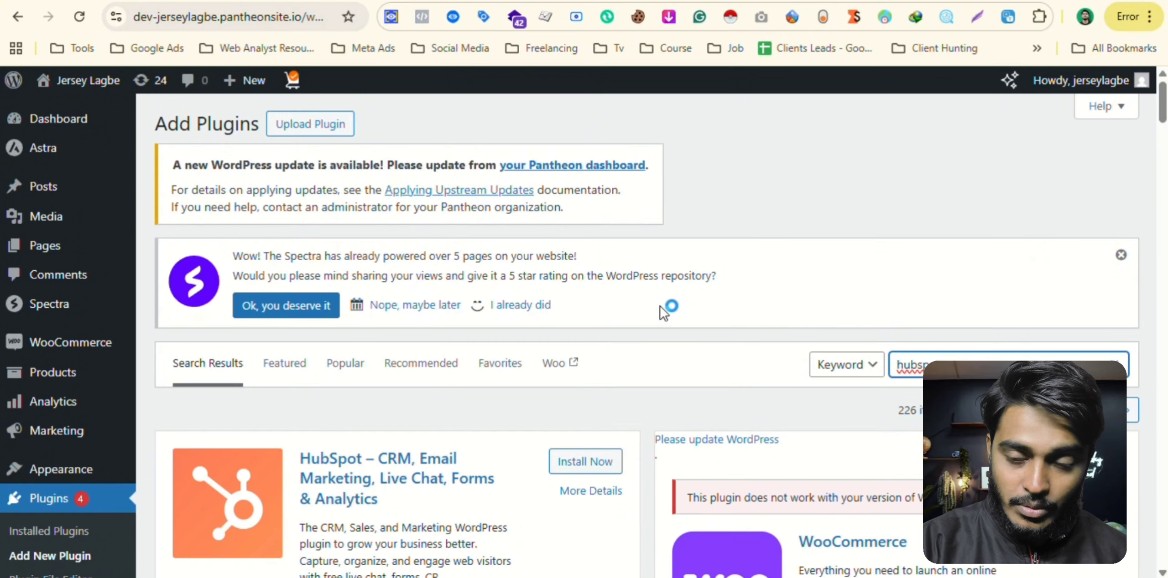
- Install and activate the plugin "HubSpot – CRM, Email Marketing, Live Chat, Forms & Analytics"
scroll(806, 237, down, 2)
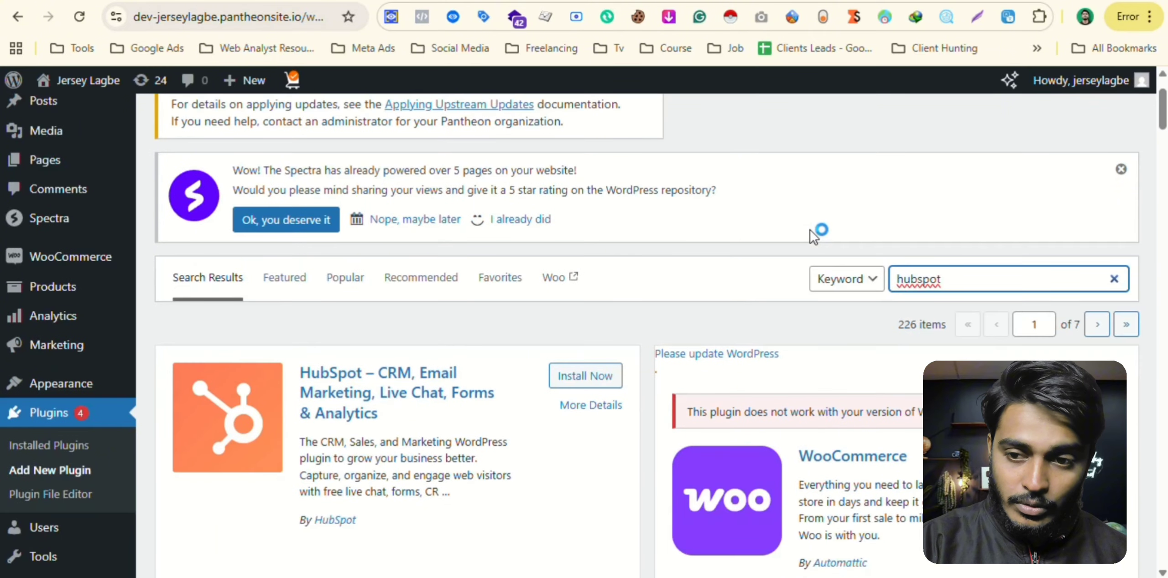
click(586, 376)
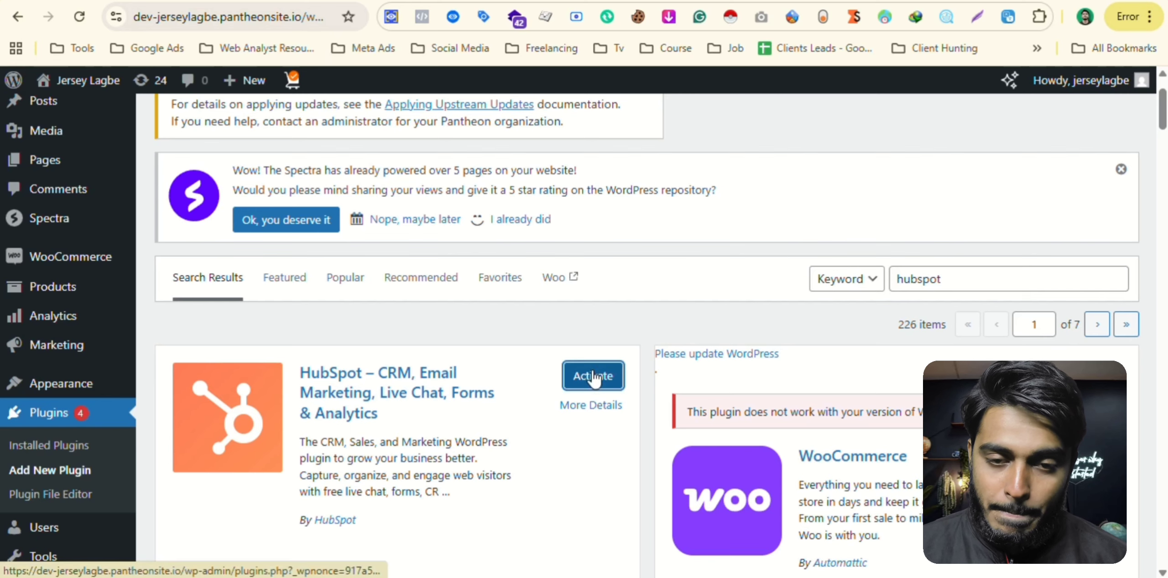
click(593, 377)
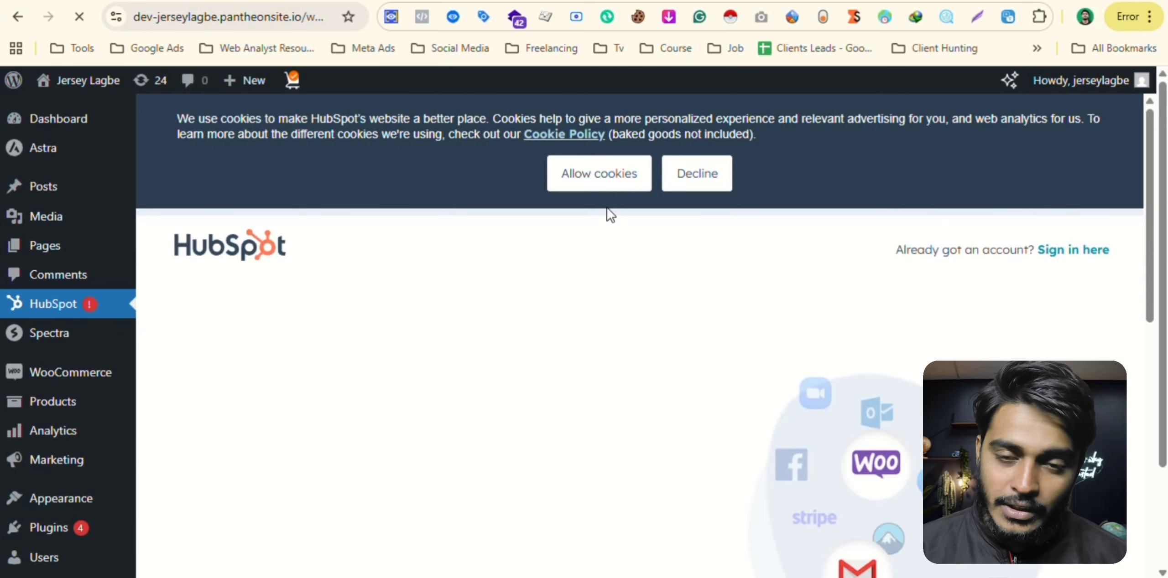
- Allow HubSpot's cookies and sign up for a free account with an existing Google account, approving the sign-in
click(605, 183)
scroll(576, 287, down, 10)
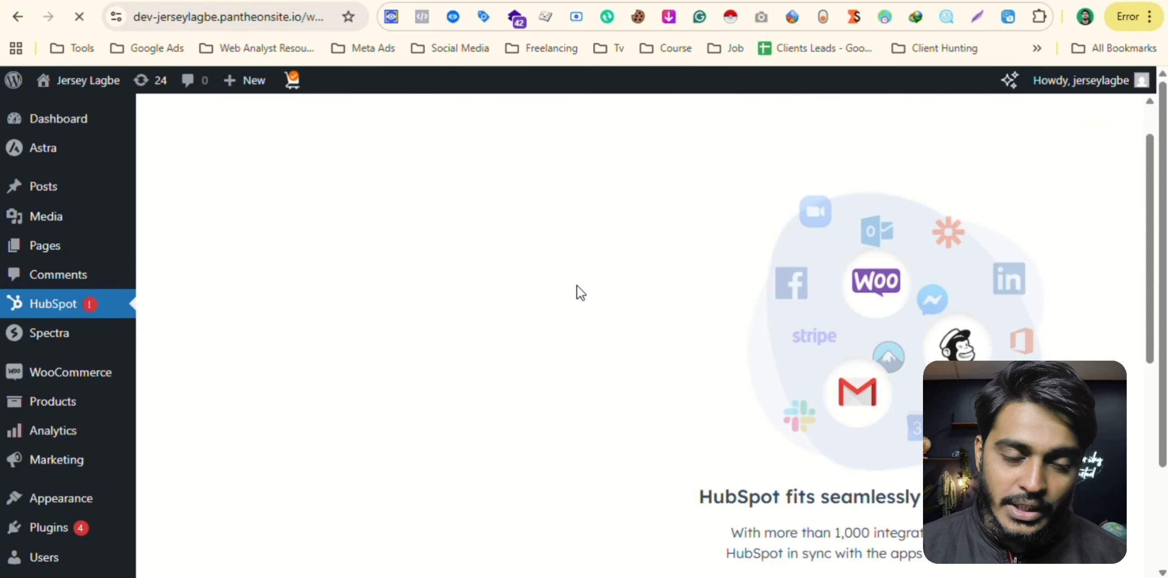
scroll(570, 288, up, 10)
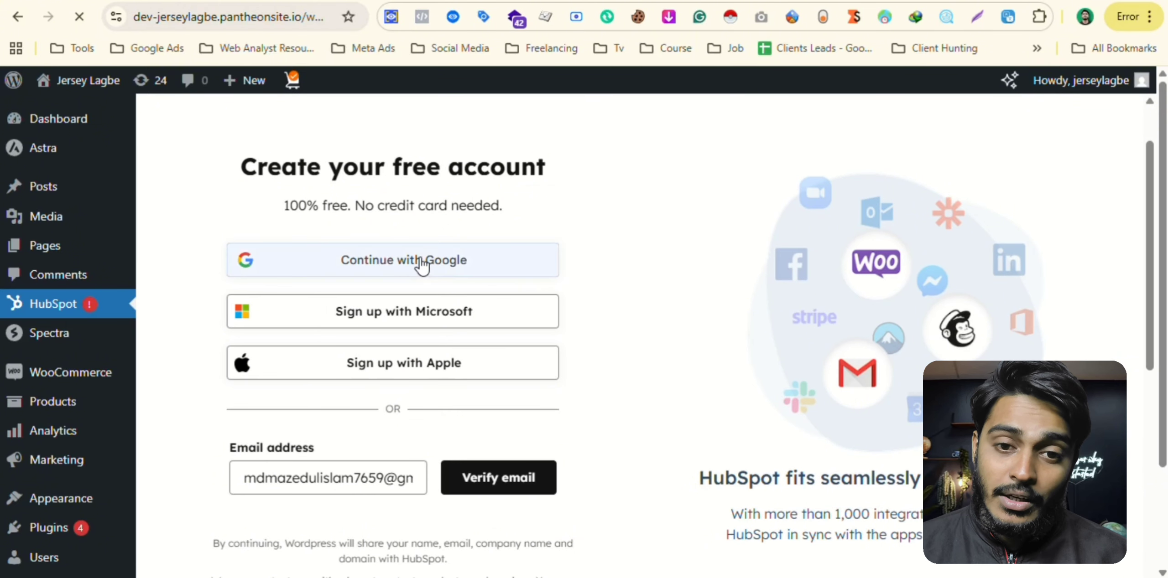
click(422, 264)
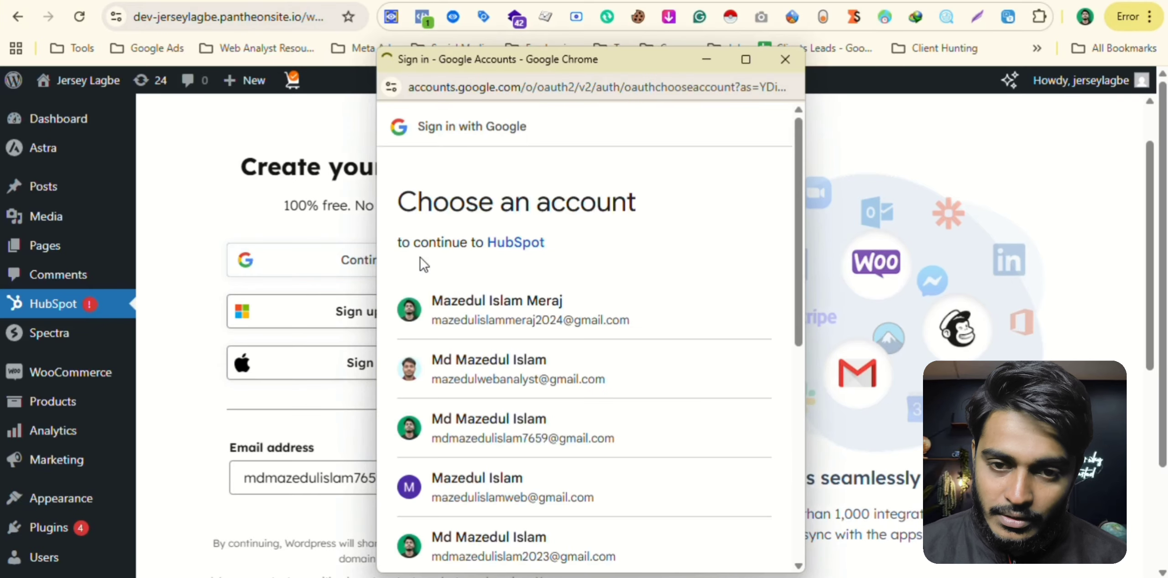
scroll(534, 337, down, 6)
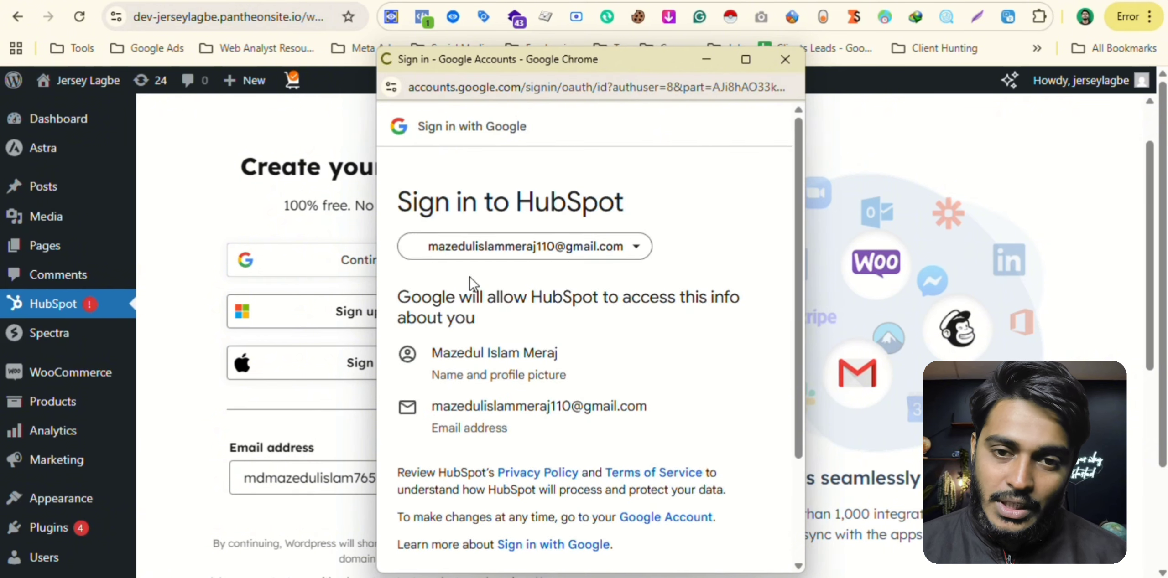
click(662, 476)
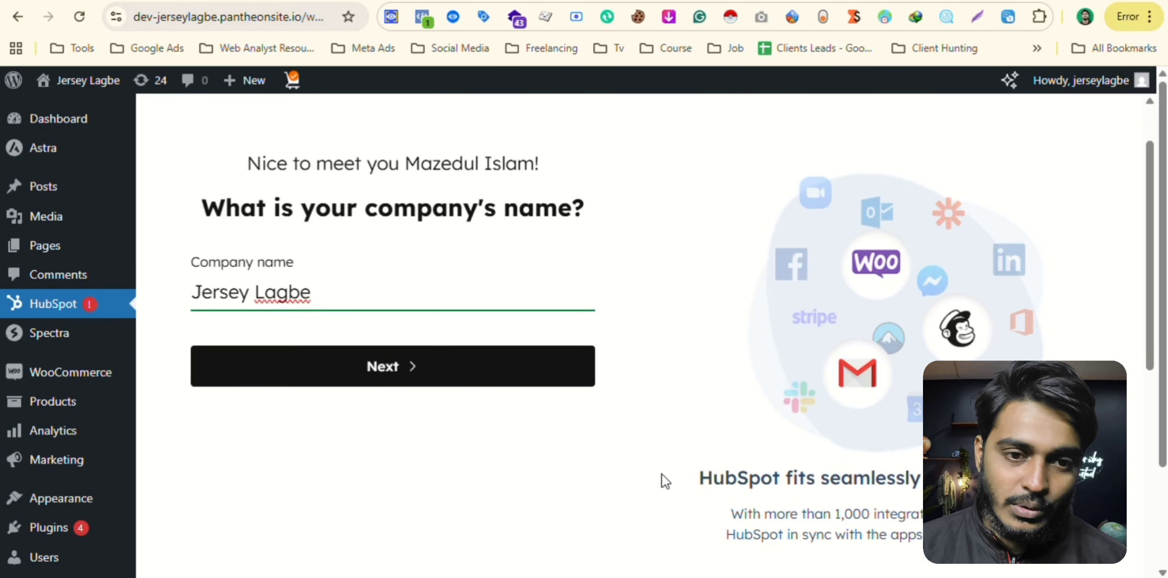
- Submit the company details: name Jersey Lagbe, website dev-jerseylagbe.pantheonsite.io, 2 to 5 people, and an industry
click(403, 367)
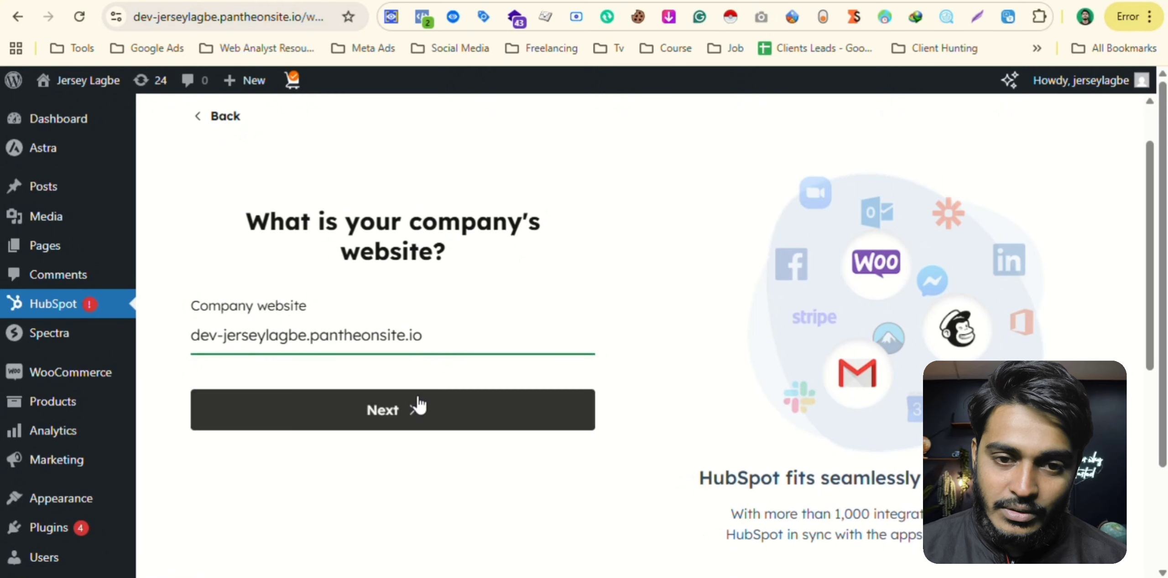
click(395, 422)
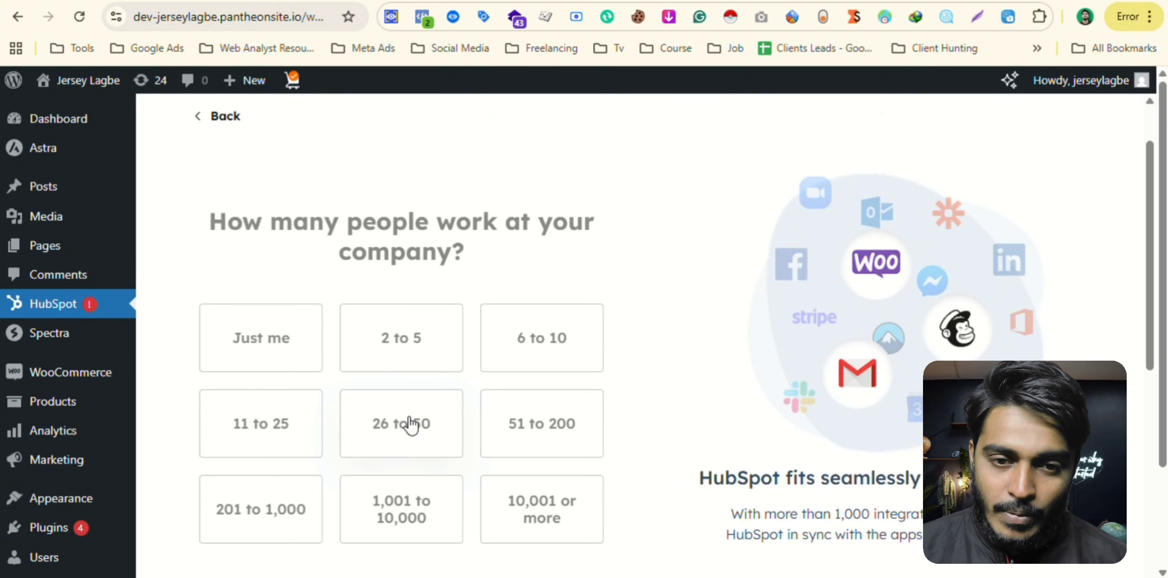
click(408, 352)
scroll(454, 384, down, 1)
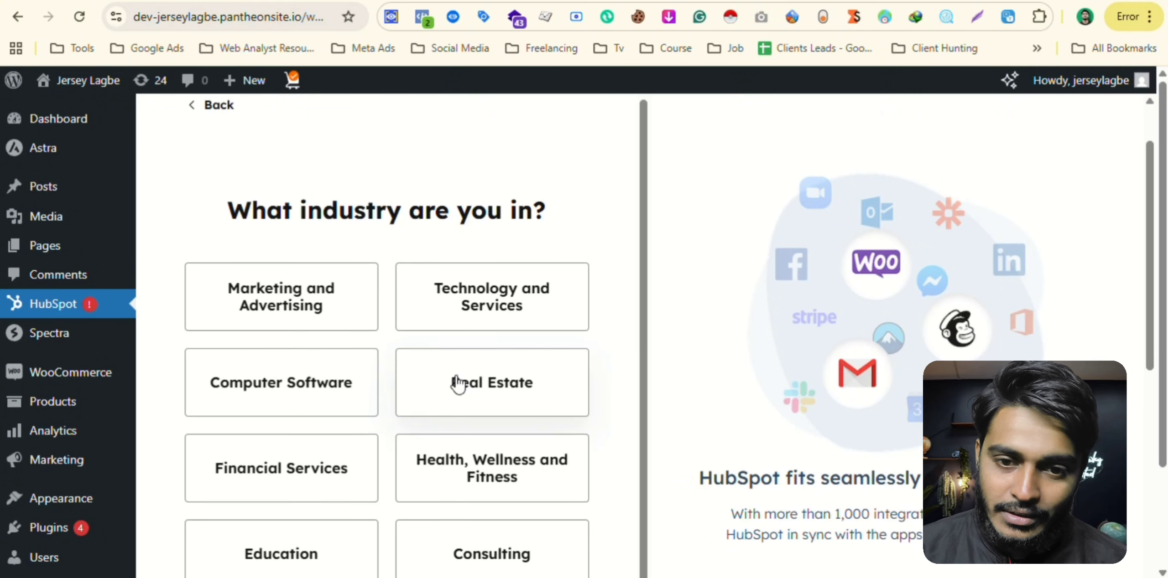
click(501, 564)
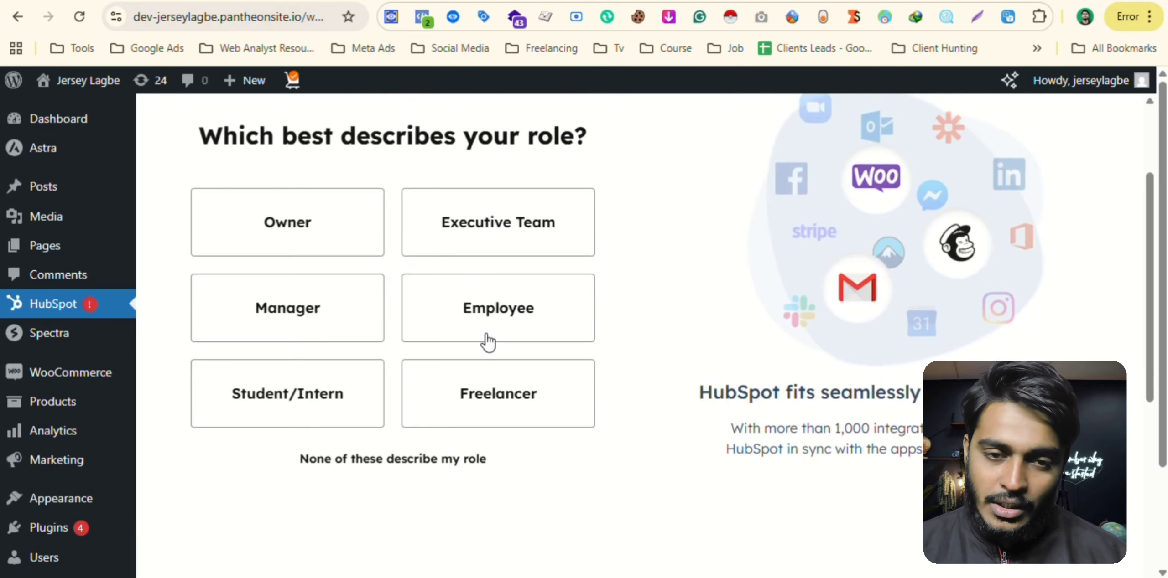
- Choose Freelancer as the role and "I have never used a CRM before" as the experience, and create the account
click(446, 404)
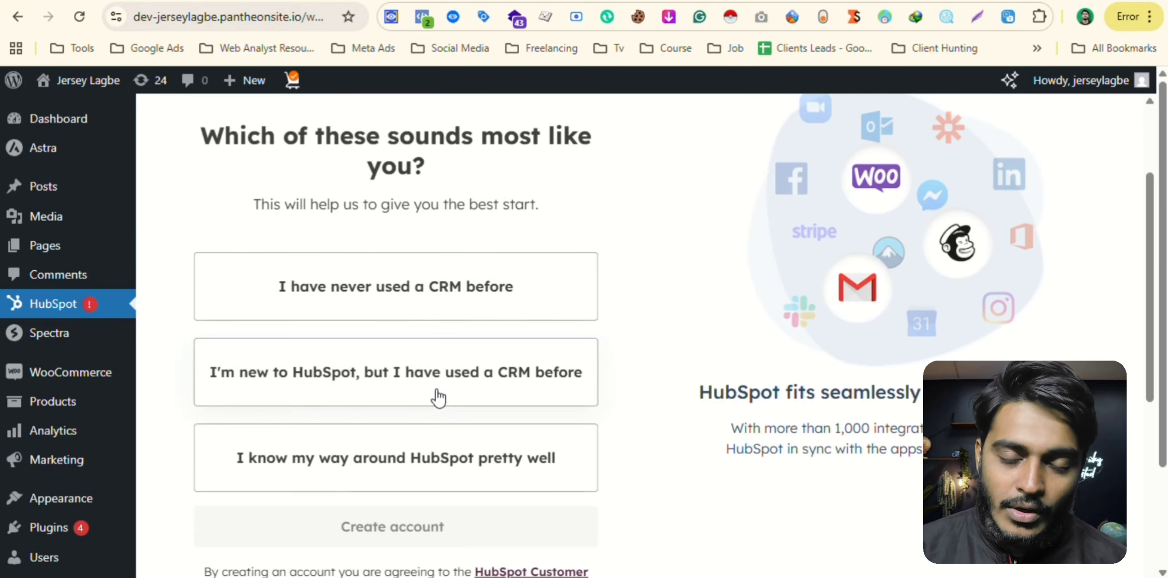
click(451, 303)
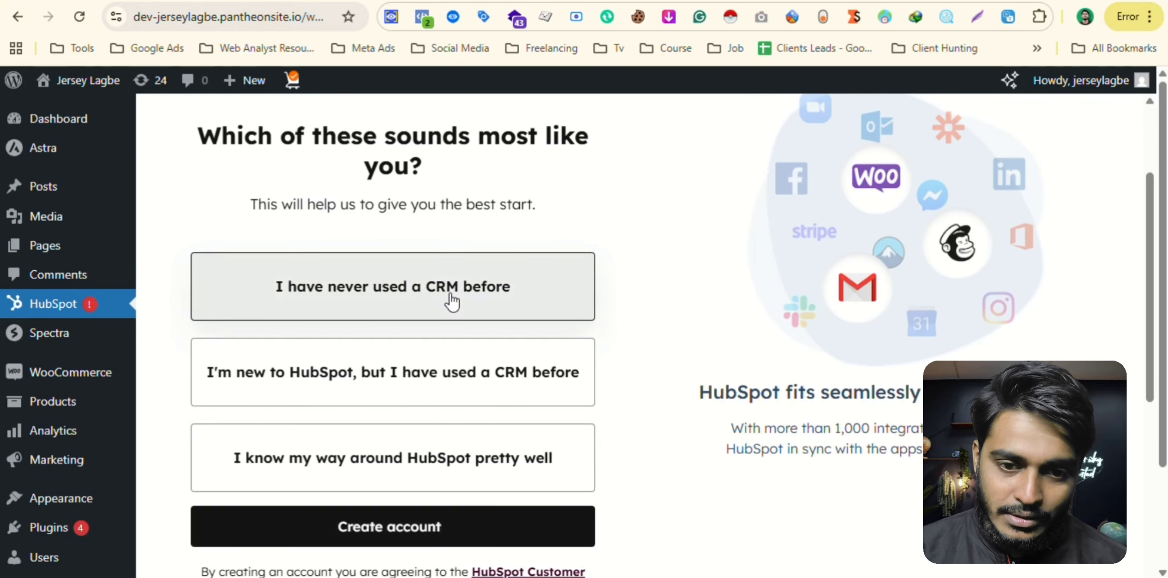
click(401, 525)
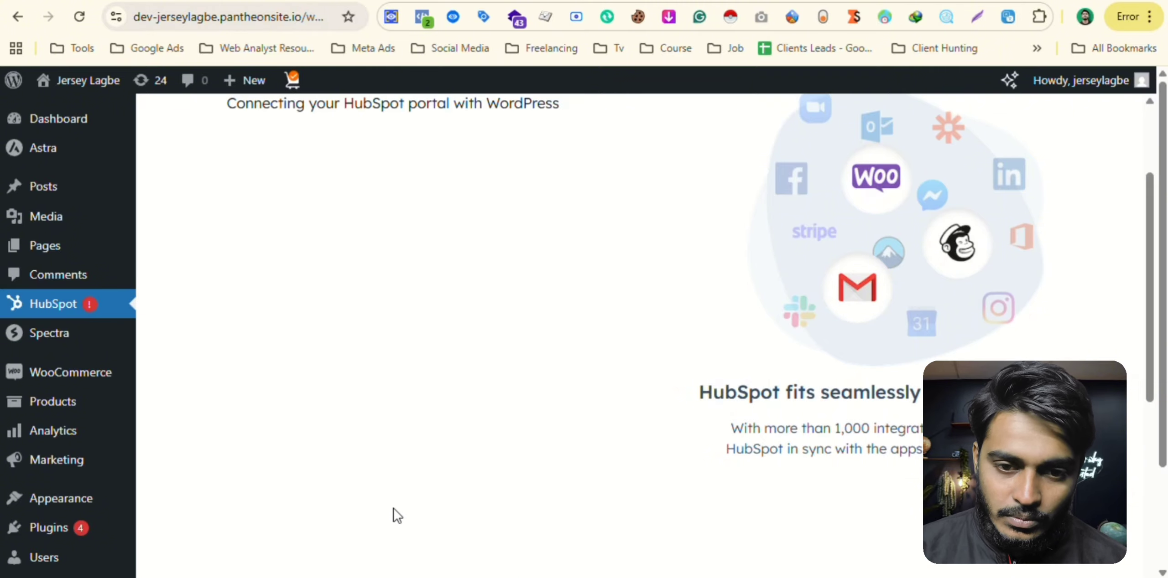
- Connect the new HubSpot account to the WordPress site dev-jerseylagbe.pantheonsite.io
click(405, 437)
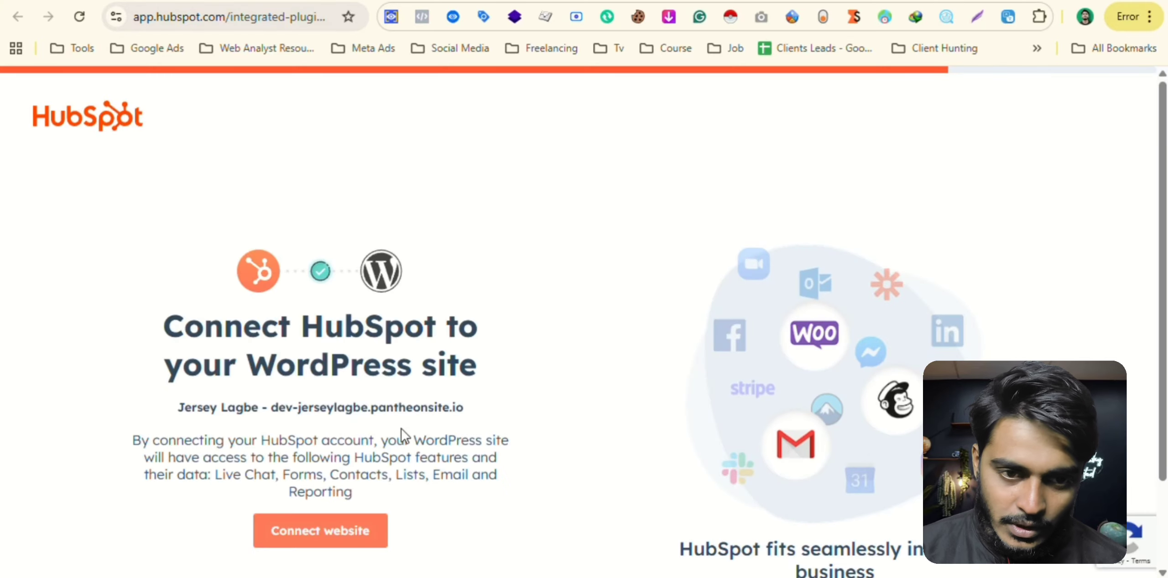
click(356, 544)
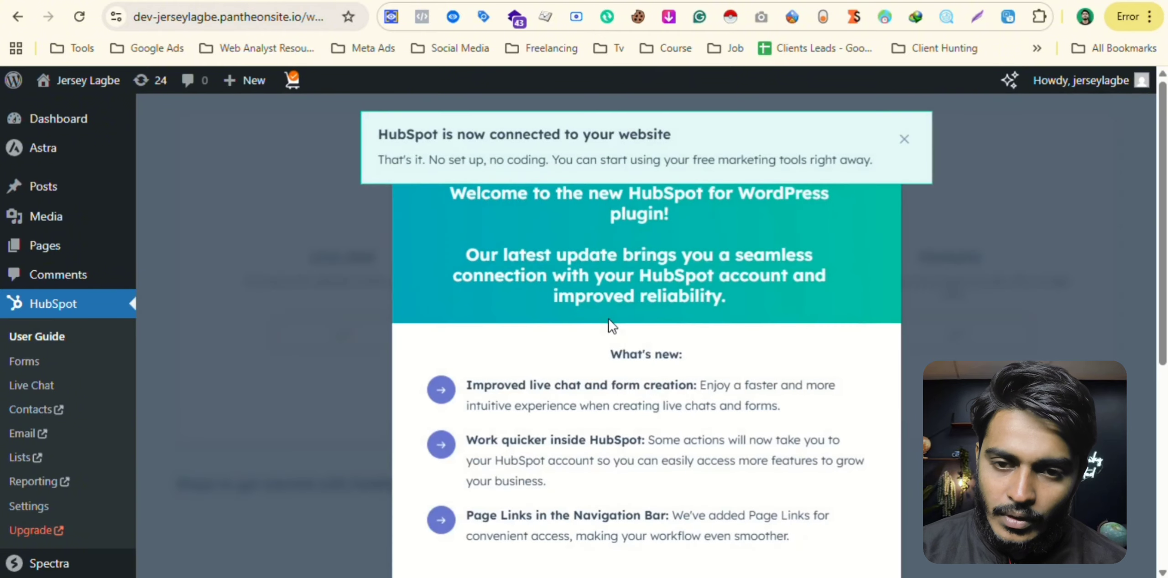
- Close the connection notice and leave the plugin's welcome message by getting started
scroll(602, 328, down, 5)
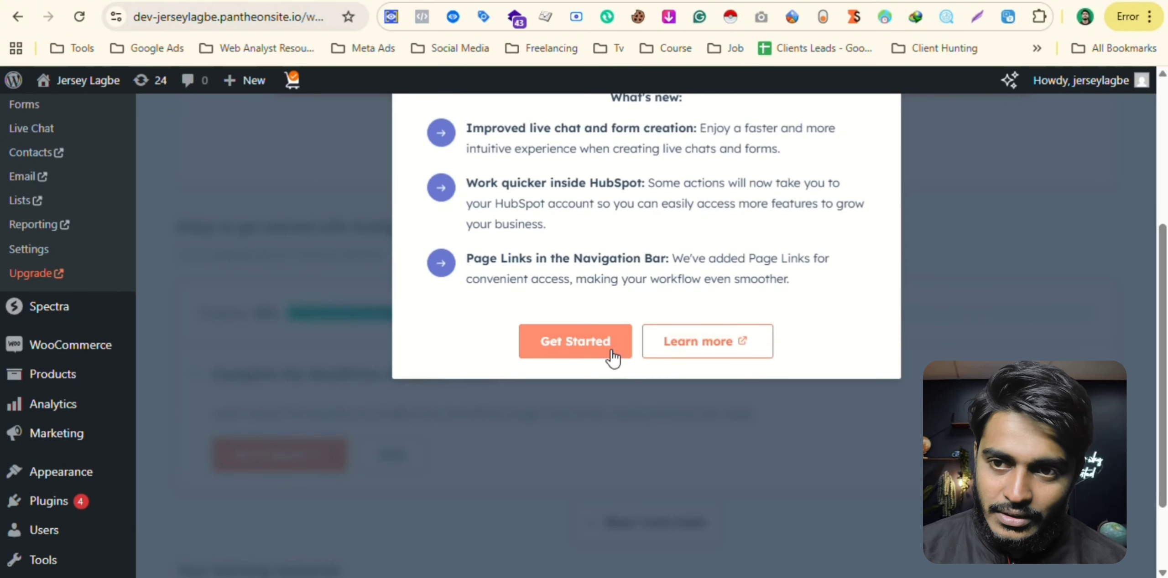
scroll(680, 314, up, 2)
scroll(679, 308, up, 2)
scroll(866, 139, up, 2)
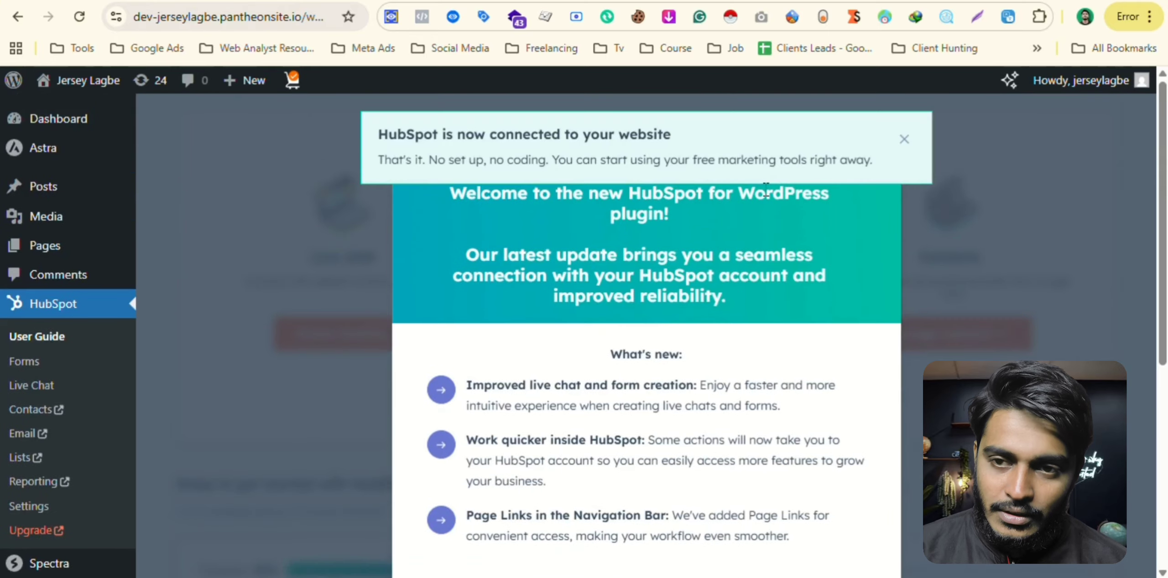
click(905, 139)
scroll(776, 282, down, 4)
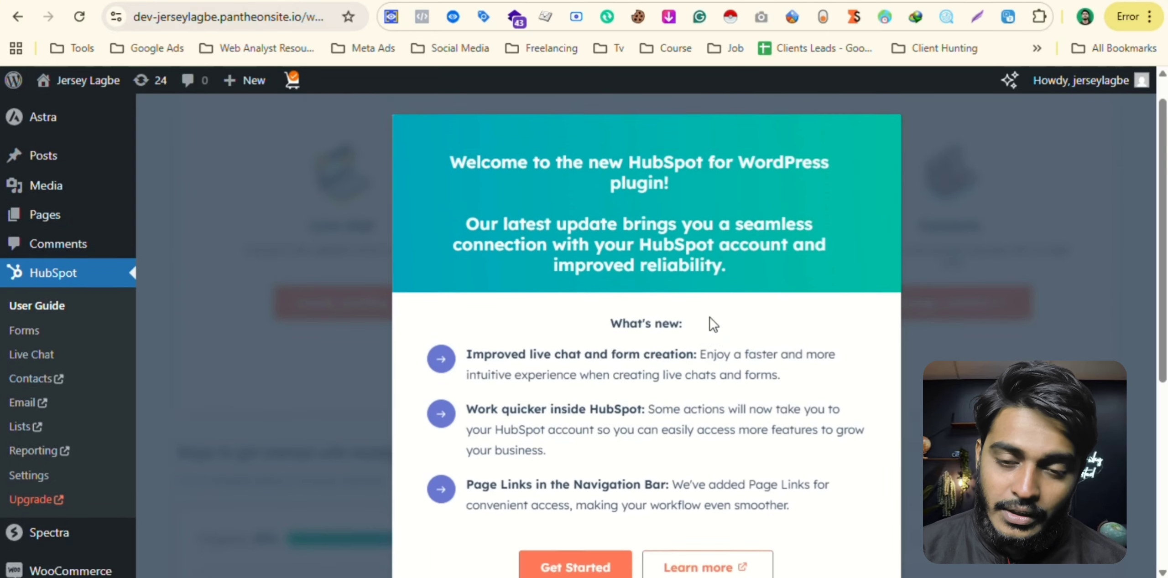
click(595, 428)
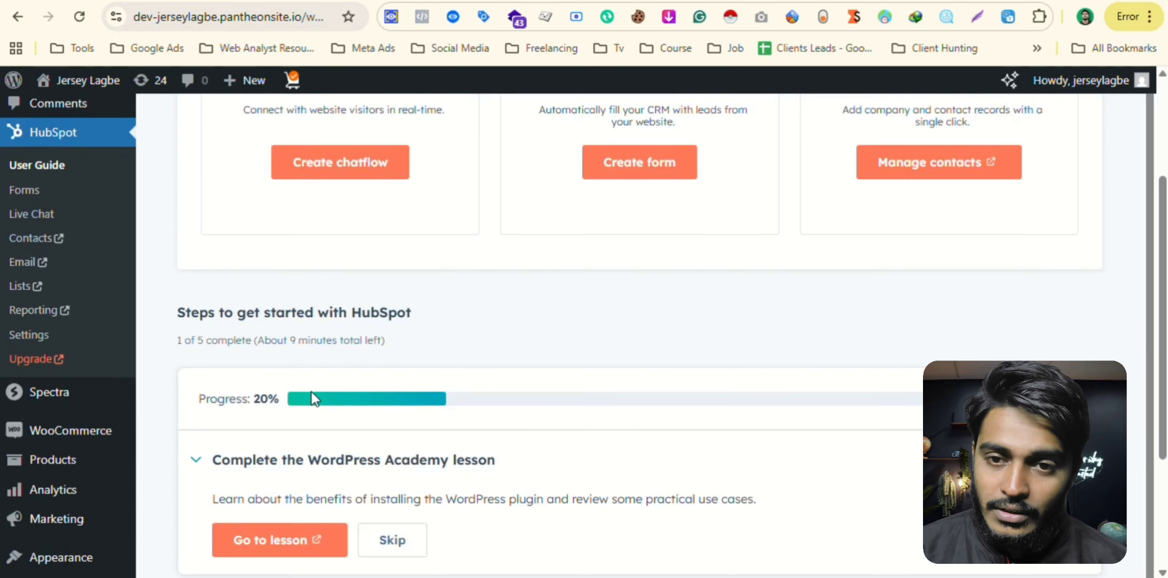
- Start creating a form, review the form types, and continue with Embedded form
scroll(355, 346, up, 3)
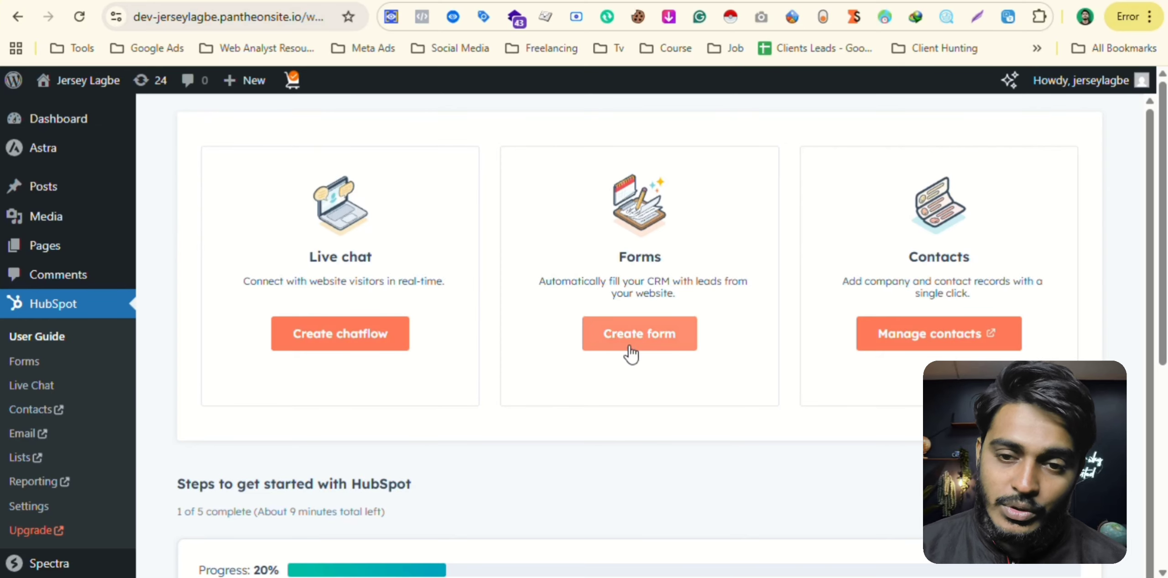
click(650, 348)
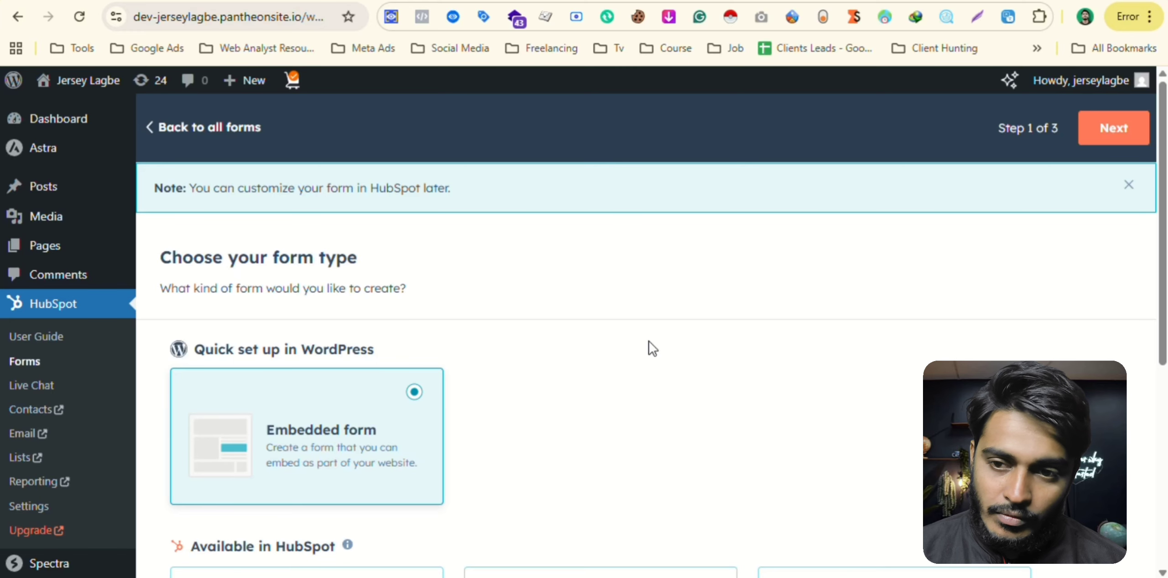
scroll(618, 367, down, 5)
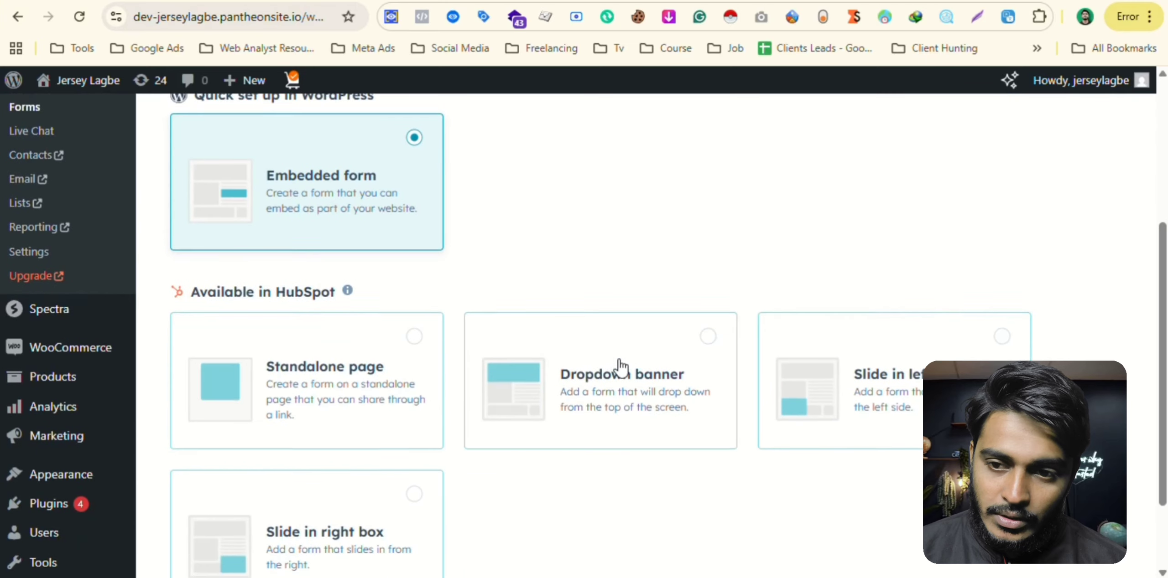
scroll(466, 452, down, 2)
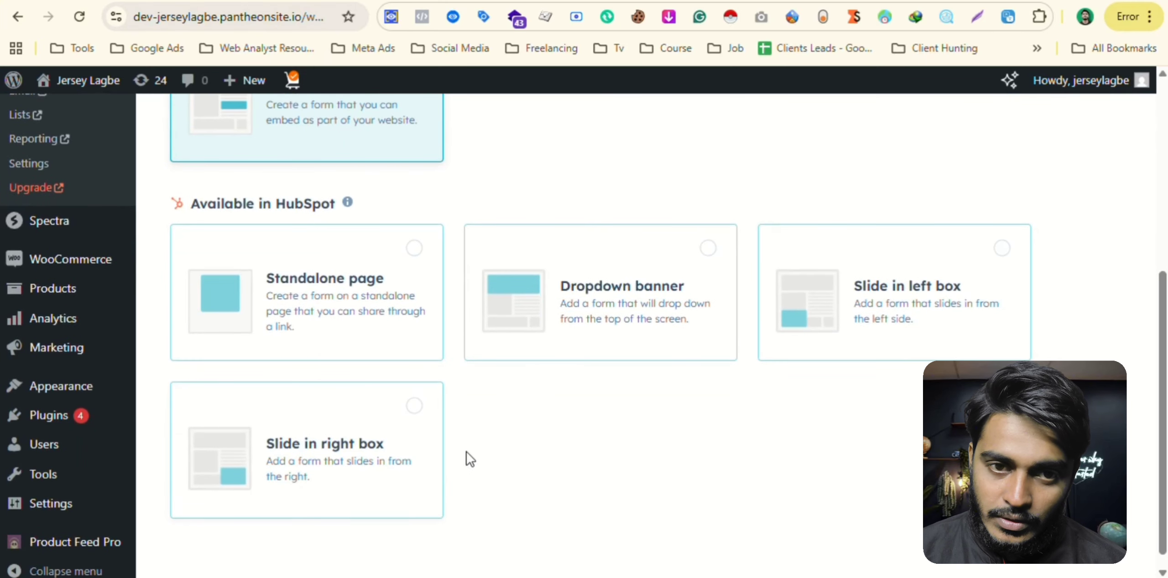
scroll(573, 433, up, 2)
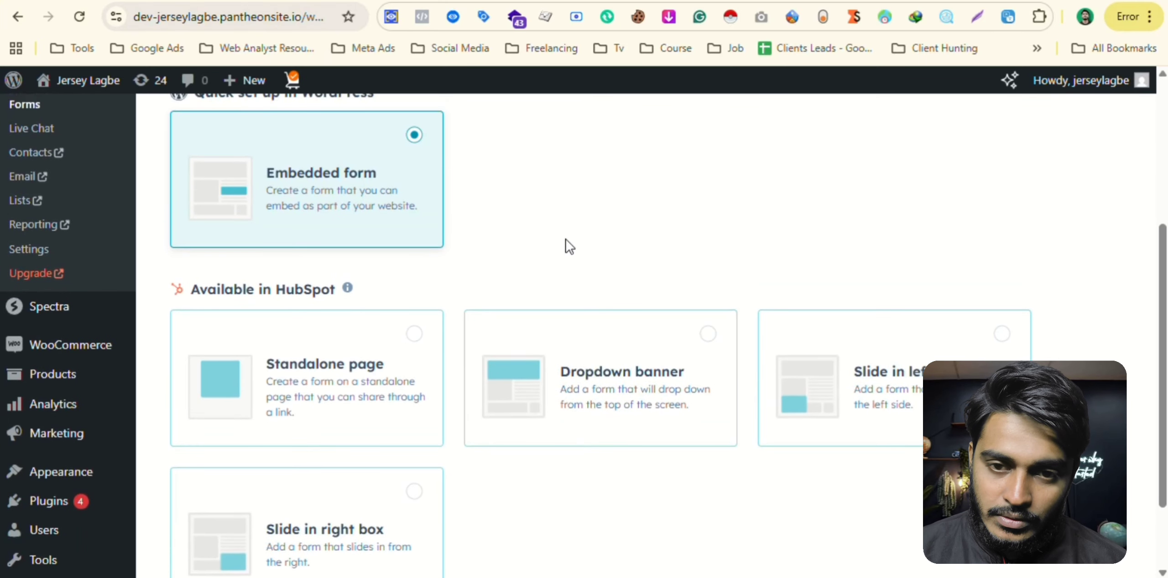
scroll(566, 239, up, 2)
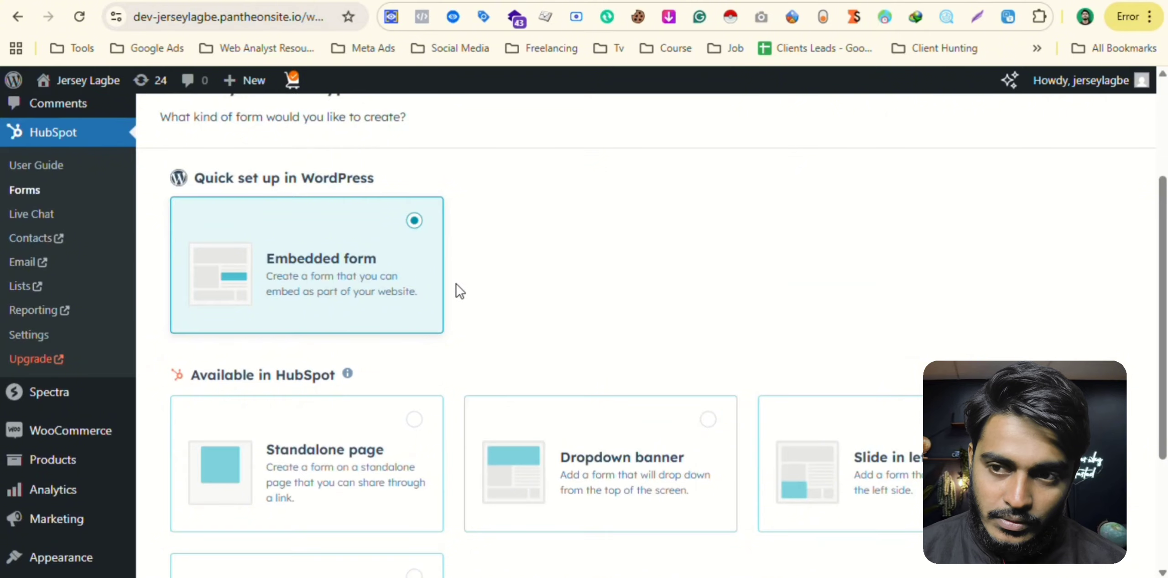
scroll(566, 247, up, 2)
scroll(971, 195, up, 2)
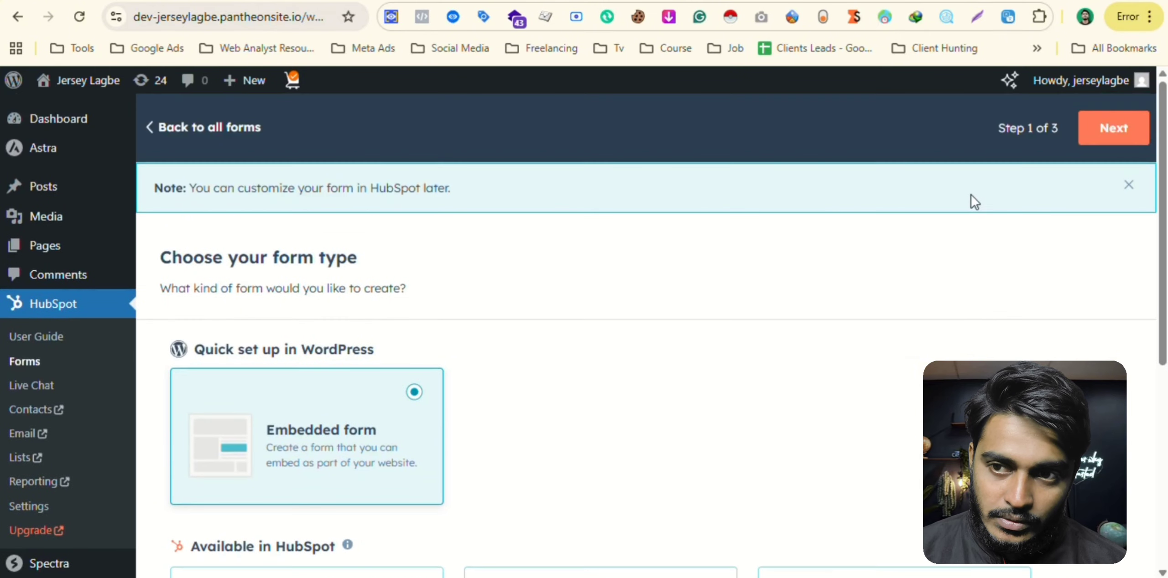
click(1117, 127)
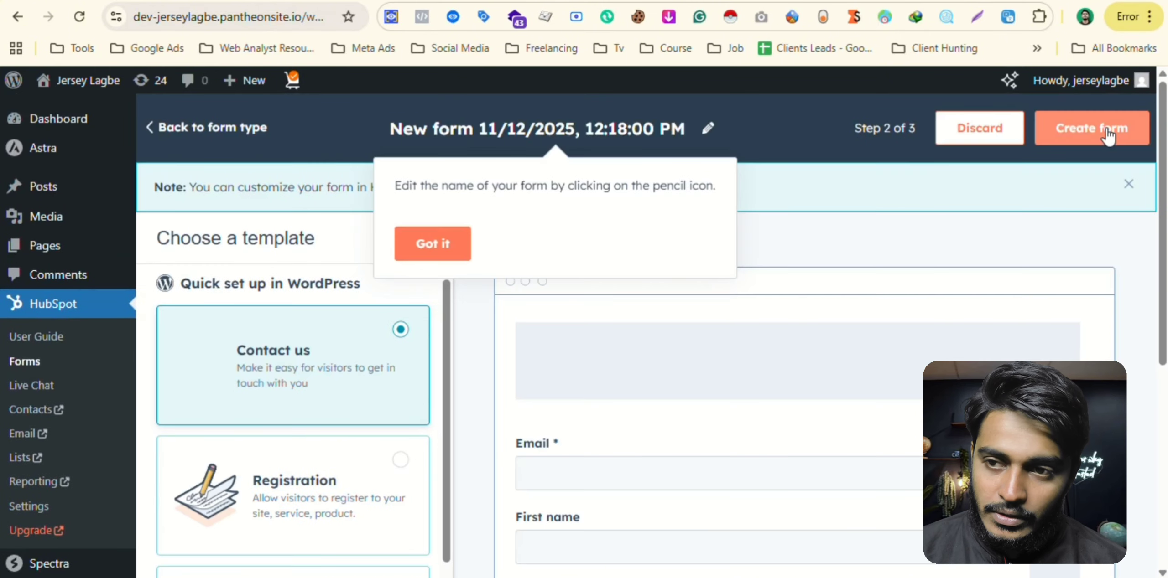
- Dismiss the form-naming tip and review the available form templates, from Contact us to Event registration
scroll(558, 335, down, 2)
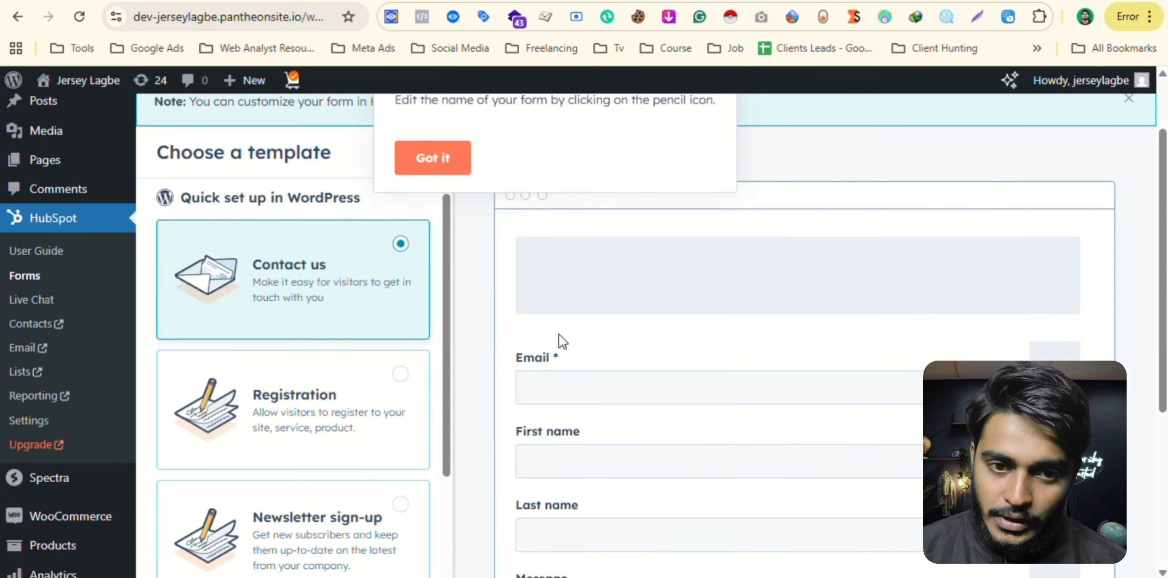
click(430, 156)
scroll(360, 305, down, 6)
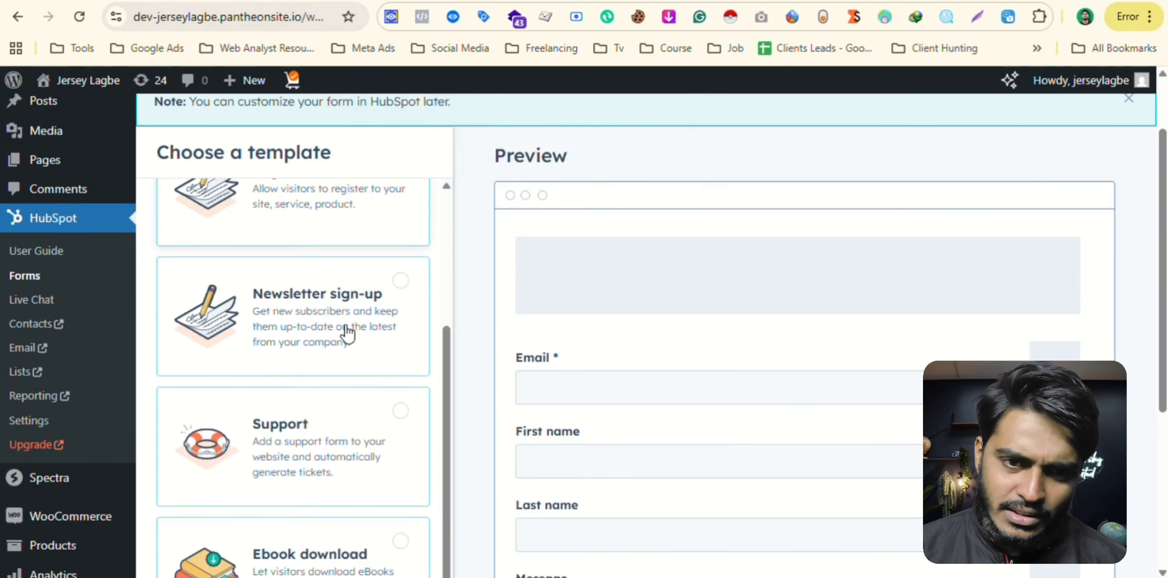
scroll(346, 260, up, 2)
scroll(353, 249, up, 5)
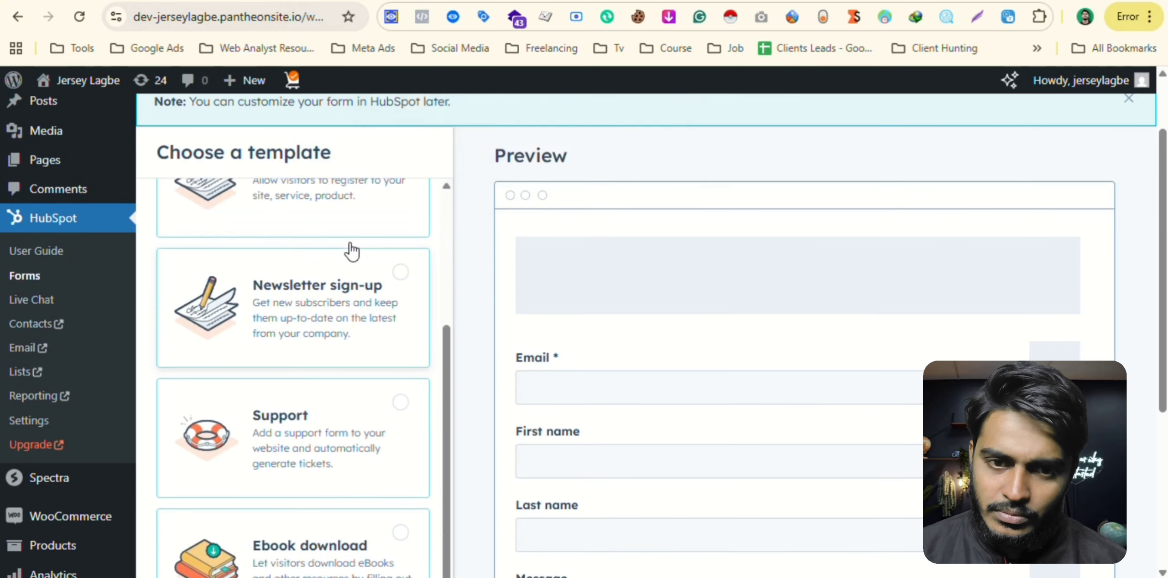
scroll(339, 370, down, 7)
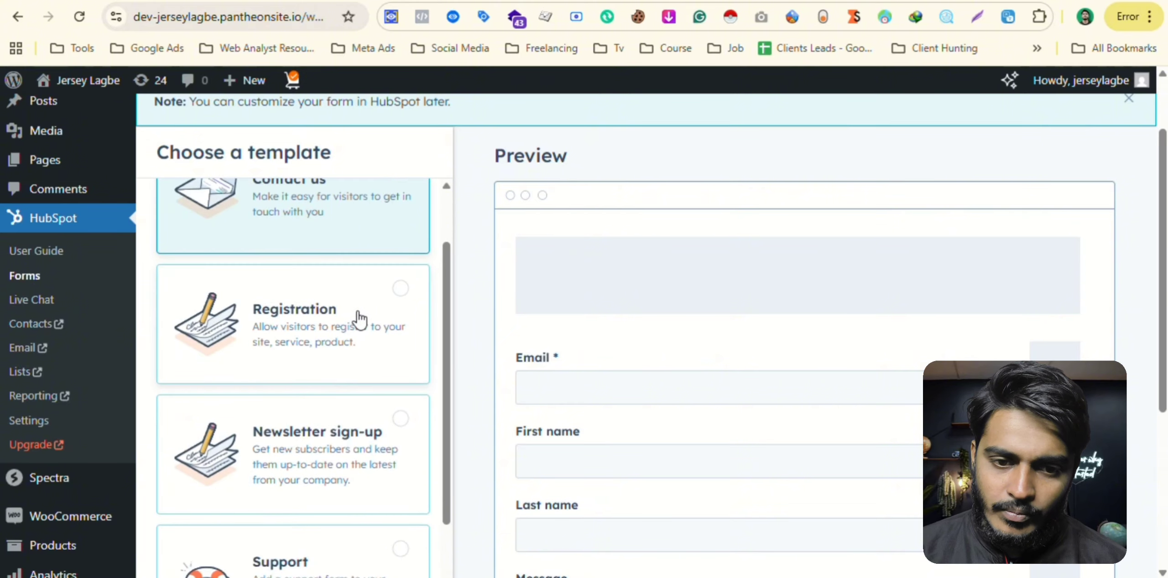
scroll(362, 374, down, 6)
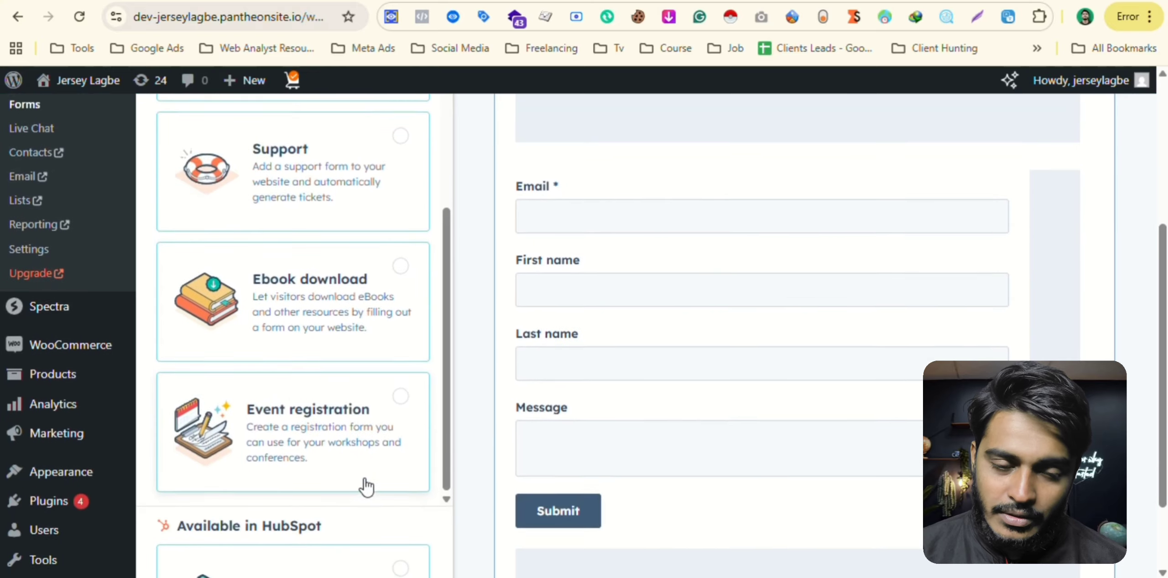
scroll(343, 332, up, 10)
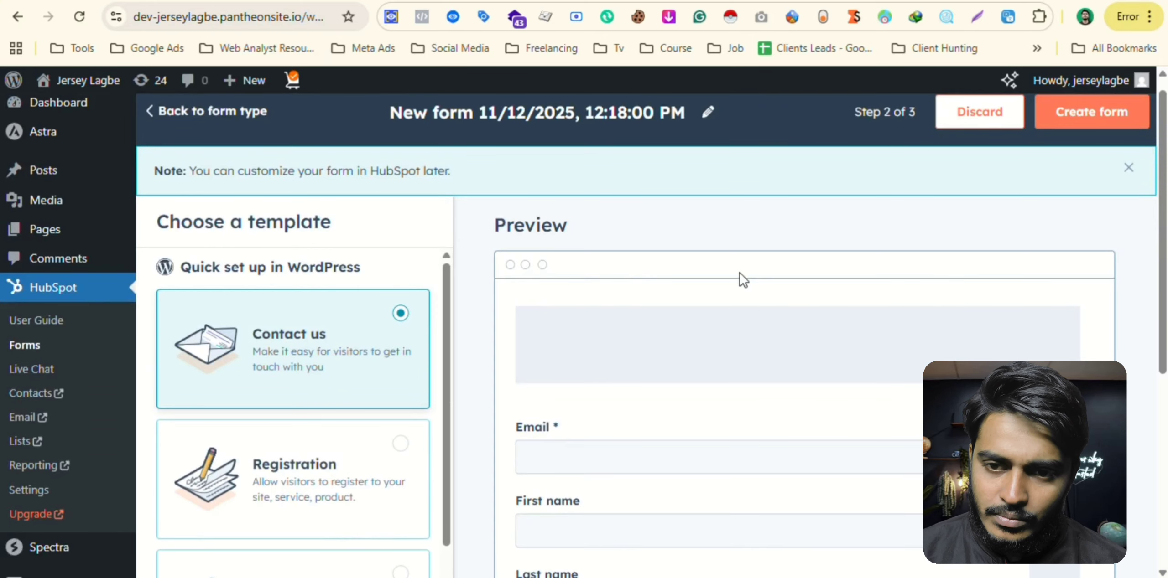
- Check the fields in the Contact us template's preview and create the form from that template
scroll(683, 313, down, 4)
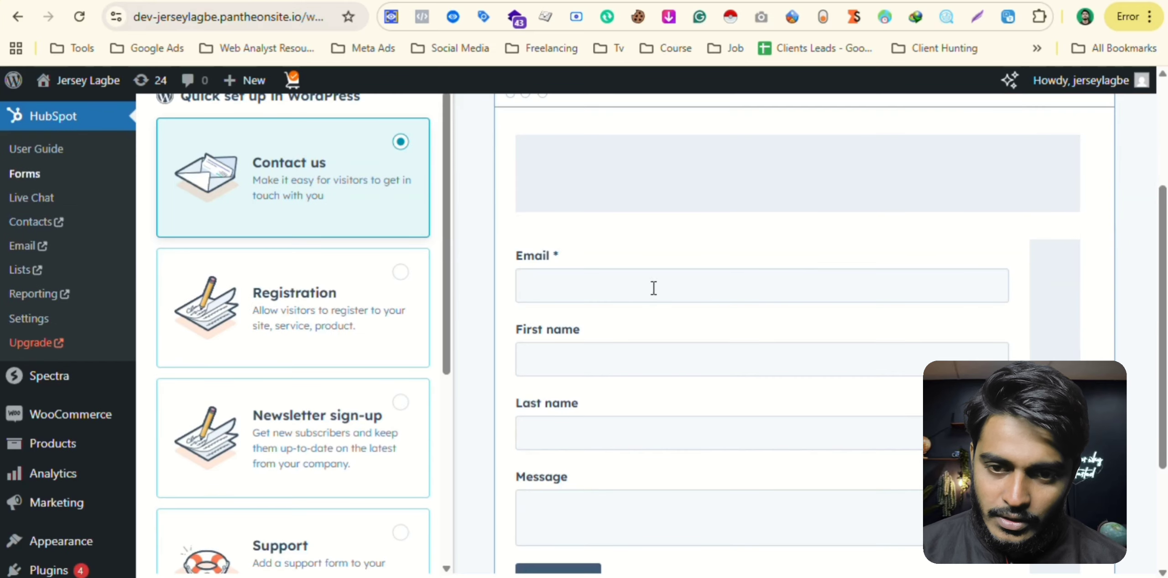
scroll(652, 287, up, 2)
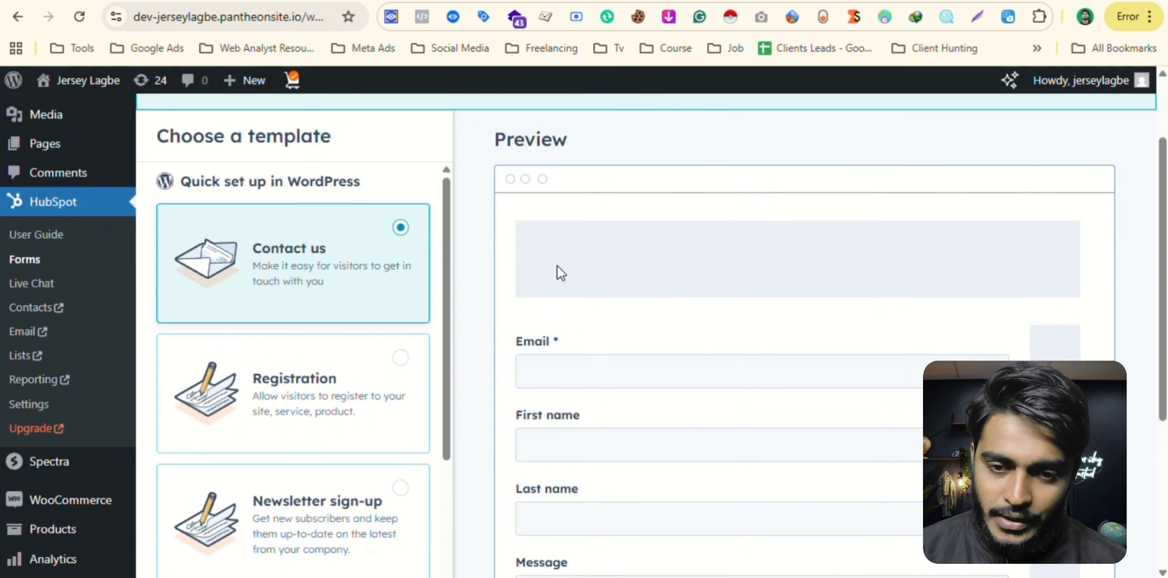
scroll(557, 266, down, 5)
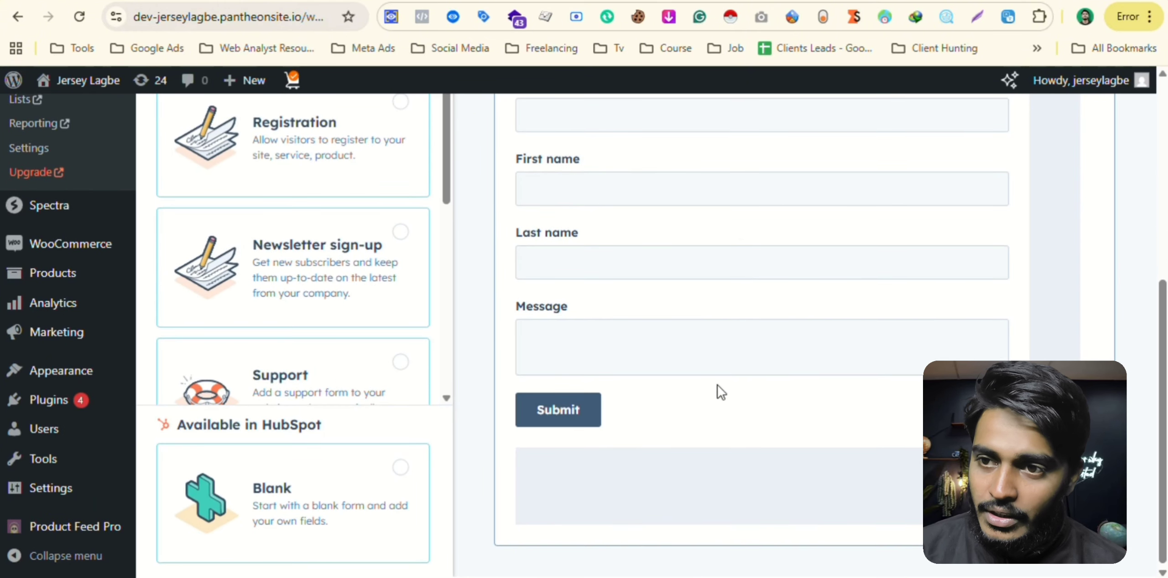
scroll(718, 383, up, 7)
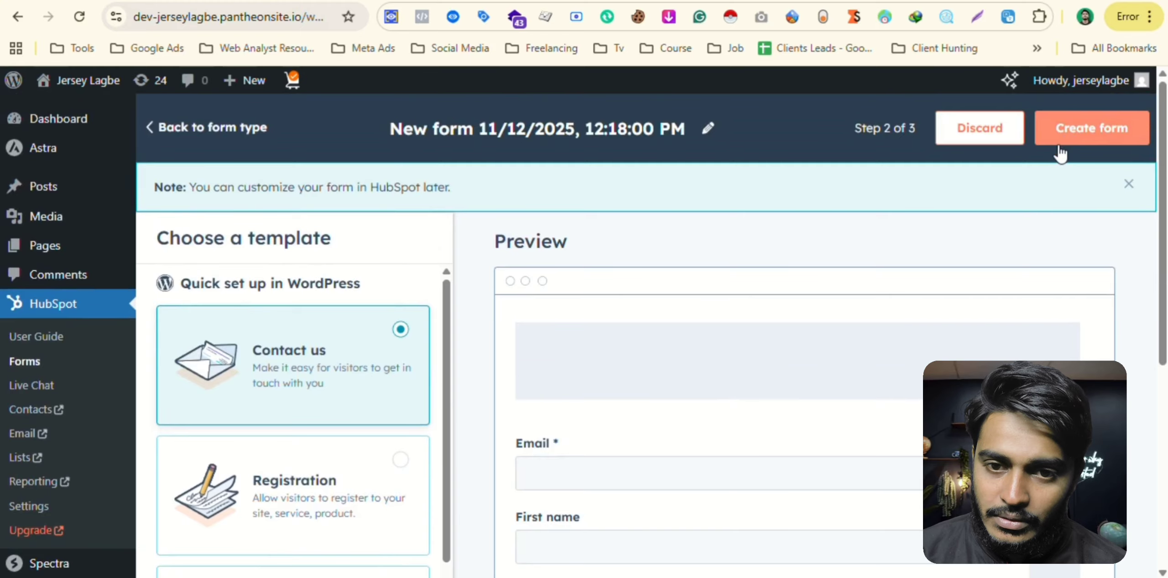
click(1085, 142)
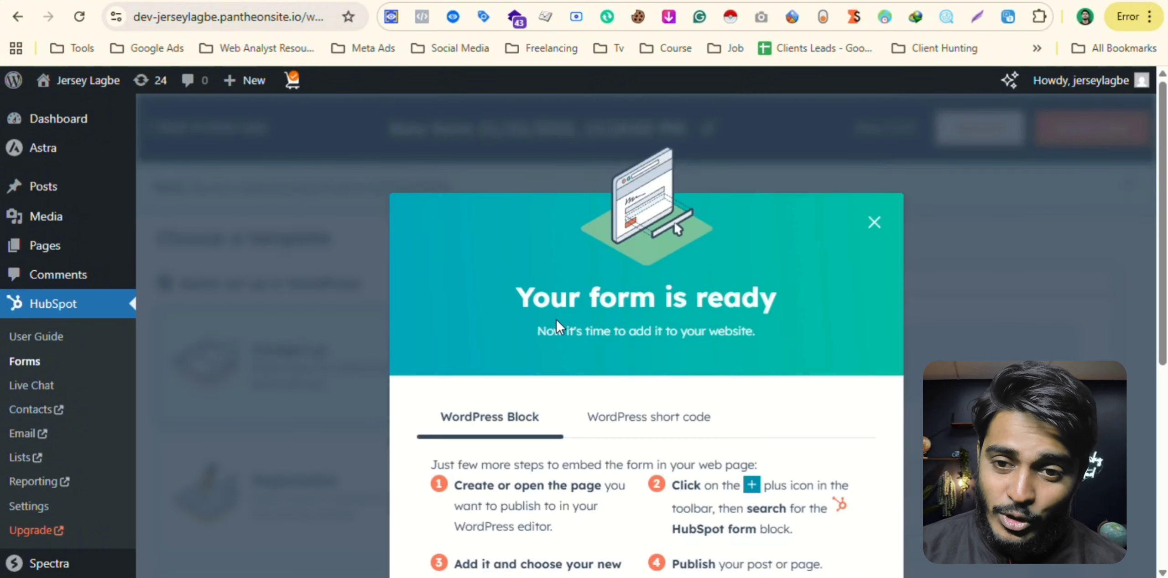
- Review the embedding instructions, copy the new form's WordPress shortcode, and close the form-ready dialog
scroll(737, 308, down, 5)
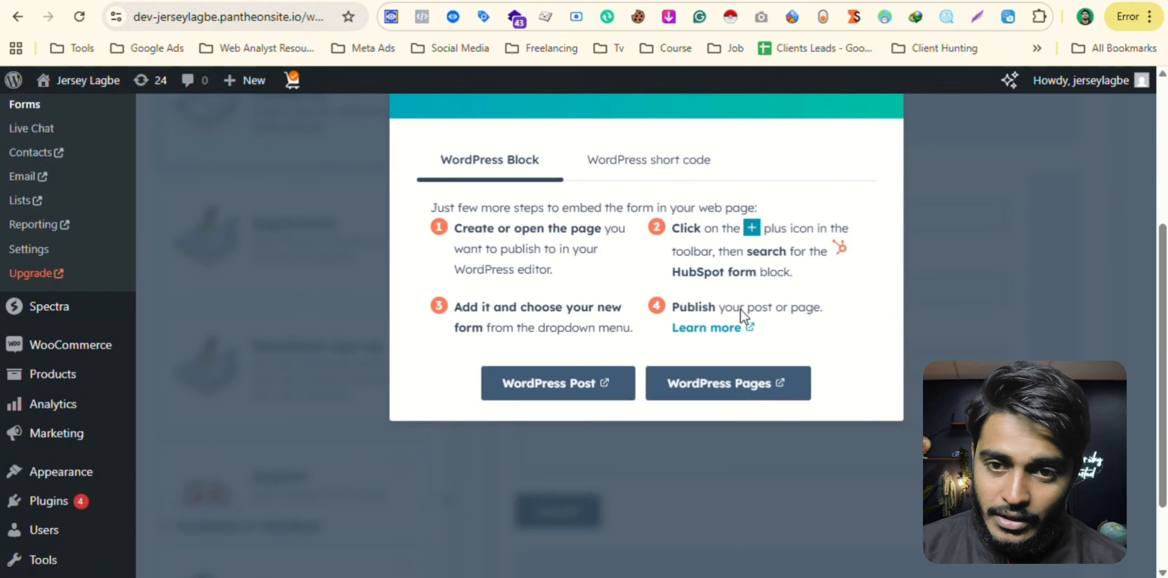
scroll(740, 310, up, 5)
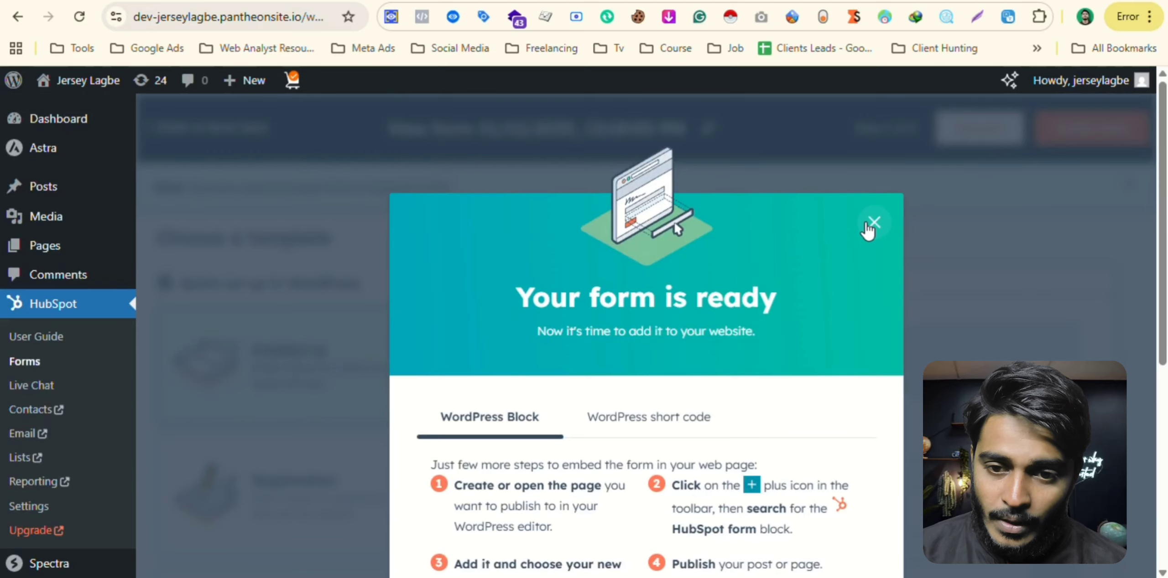
click(665, 422)
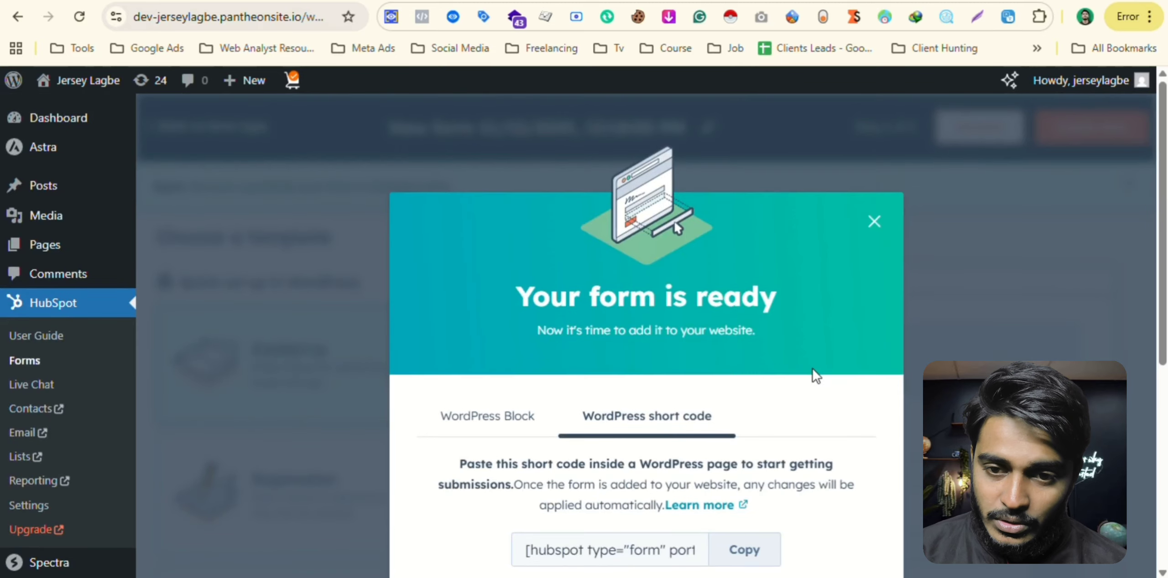
scroll(775, 433, down, 2)
click(716, 477)
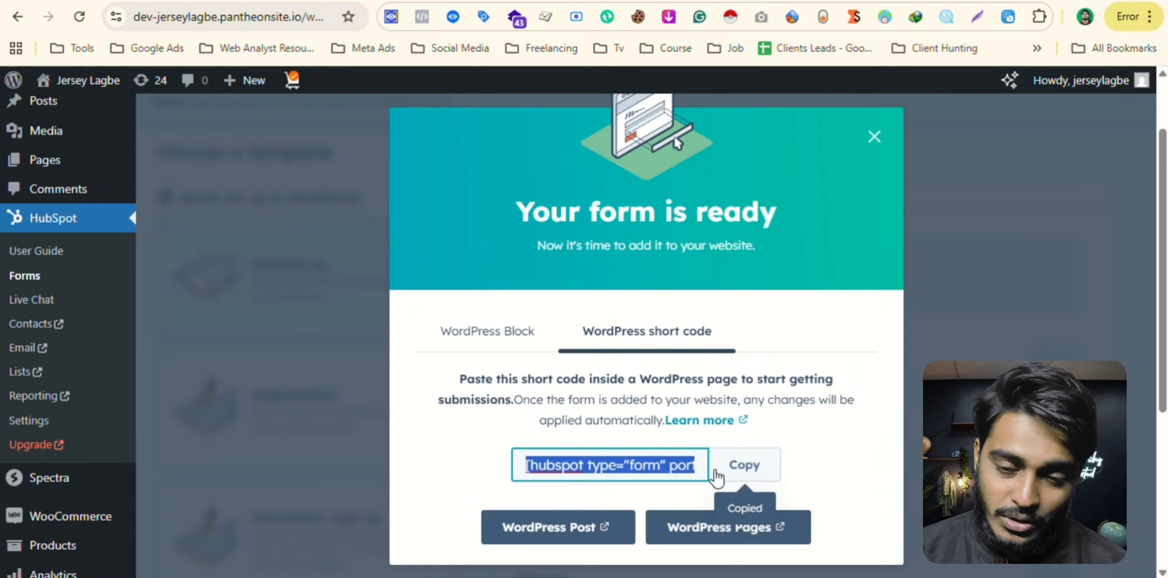
click(871, 144)
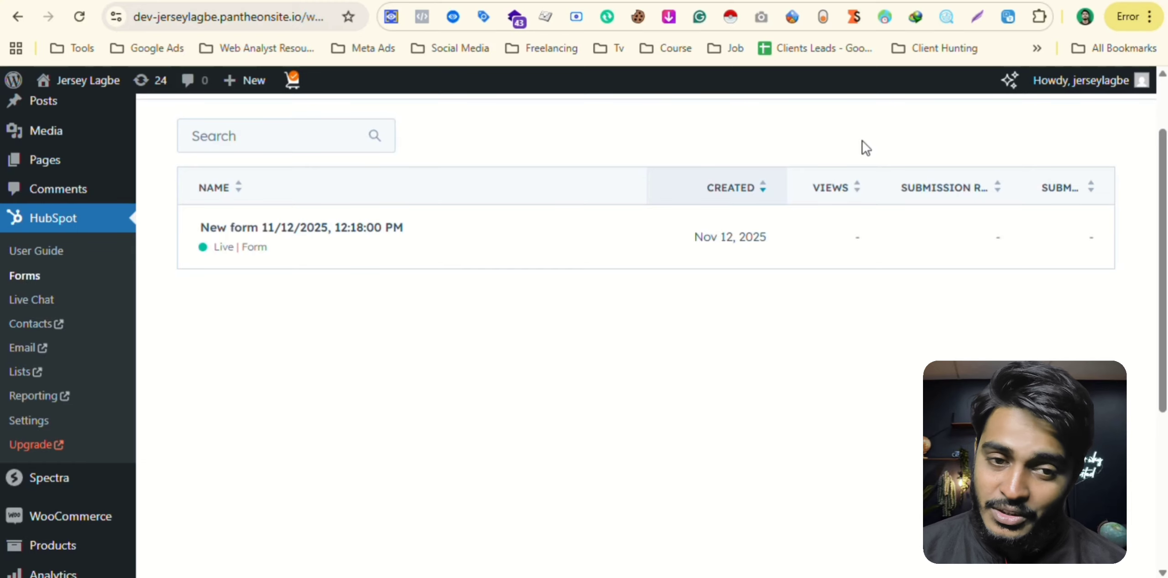
- Open the site's Contact page for editing
scroll(862, 141, up, 2)
mouse_move(57, 255)
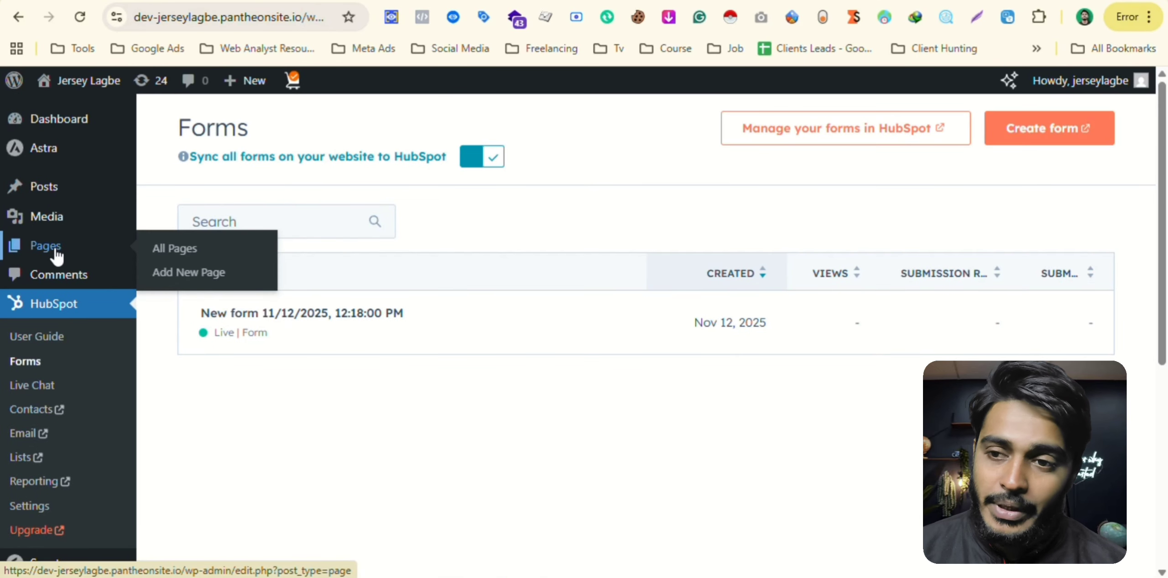
click(55, 249)
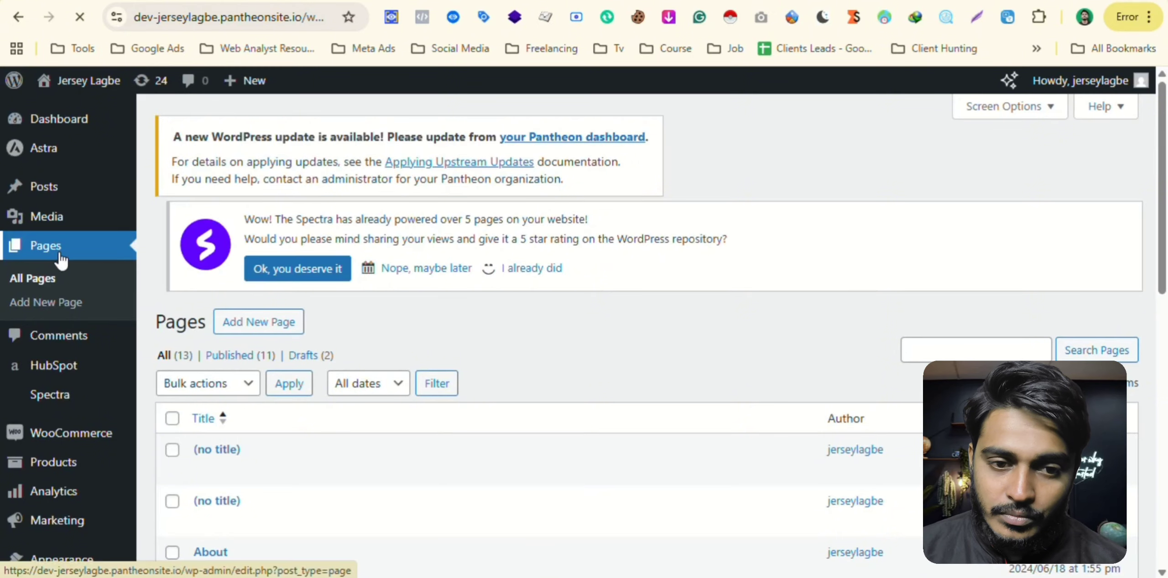
scroll(335, 304, down, 2)
scroll(338, 303, down, 5)
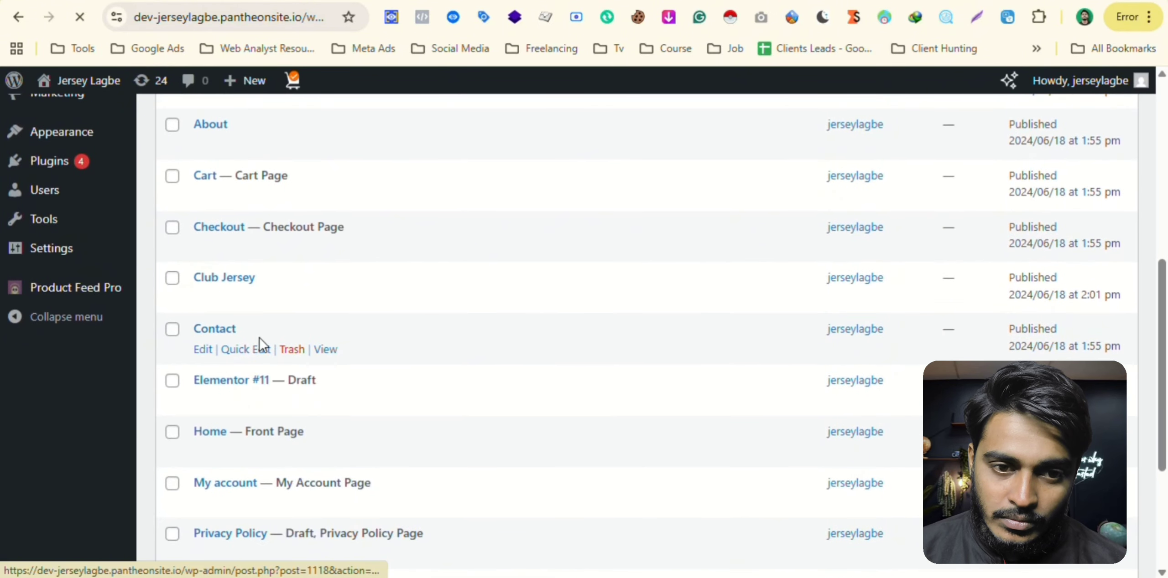
click(205, 350)
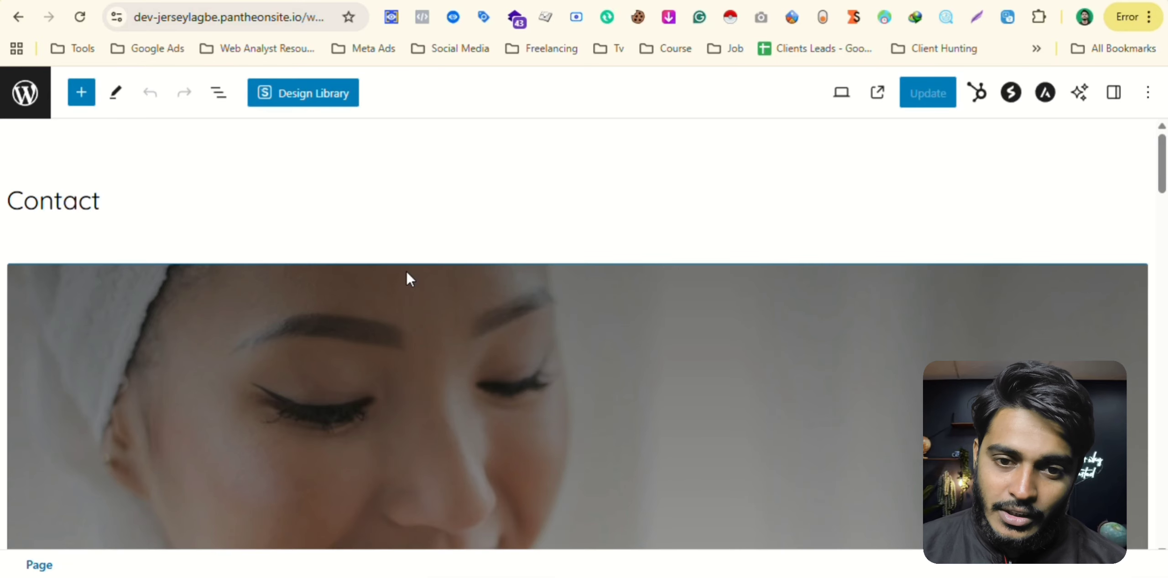
- Add a Shortcode block at the end of the Contact page, below the row of delivery and payment features
scroll(406, 273, down, 10)
scroll(407, 278, down, 10)
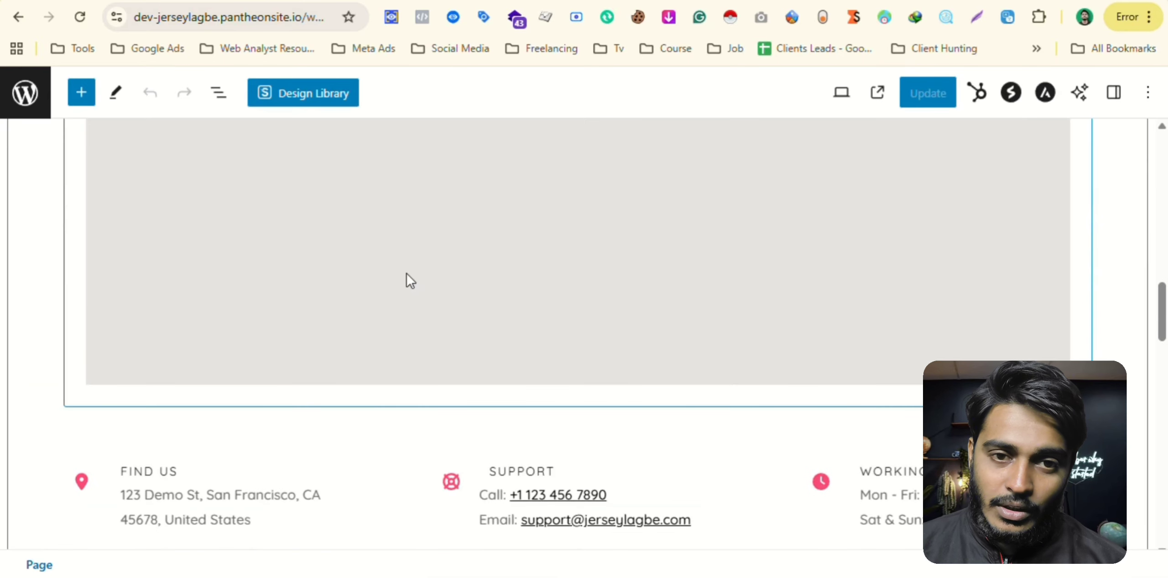
scroll(407, 274, down, 10)
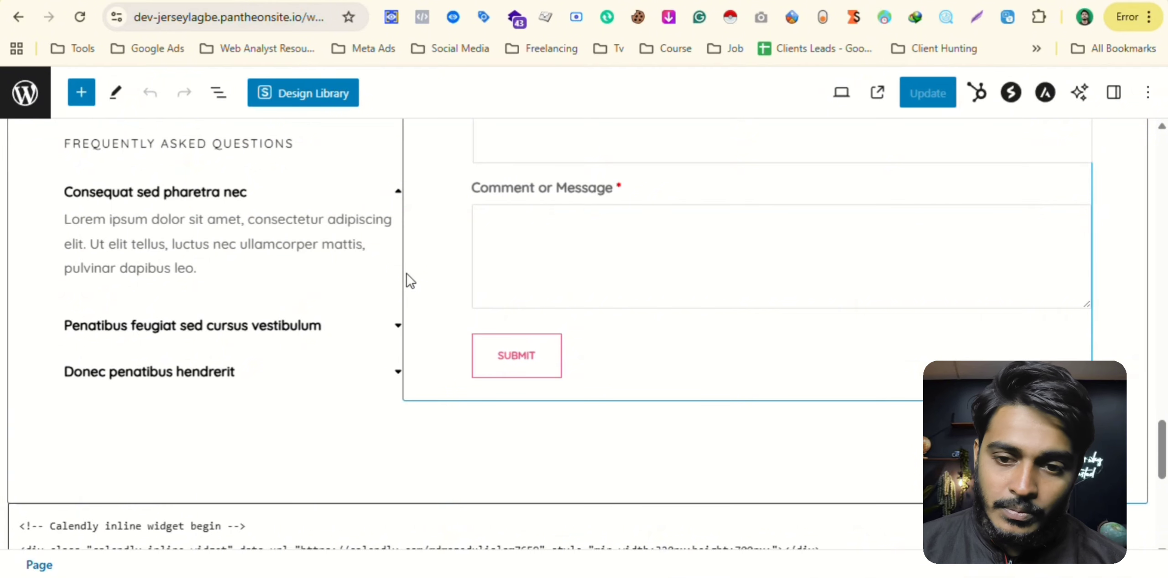
scroll(407, 276, down, 5)
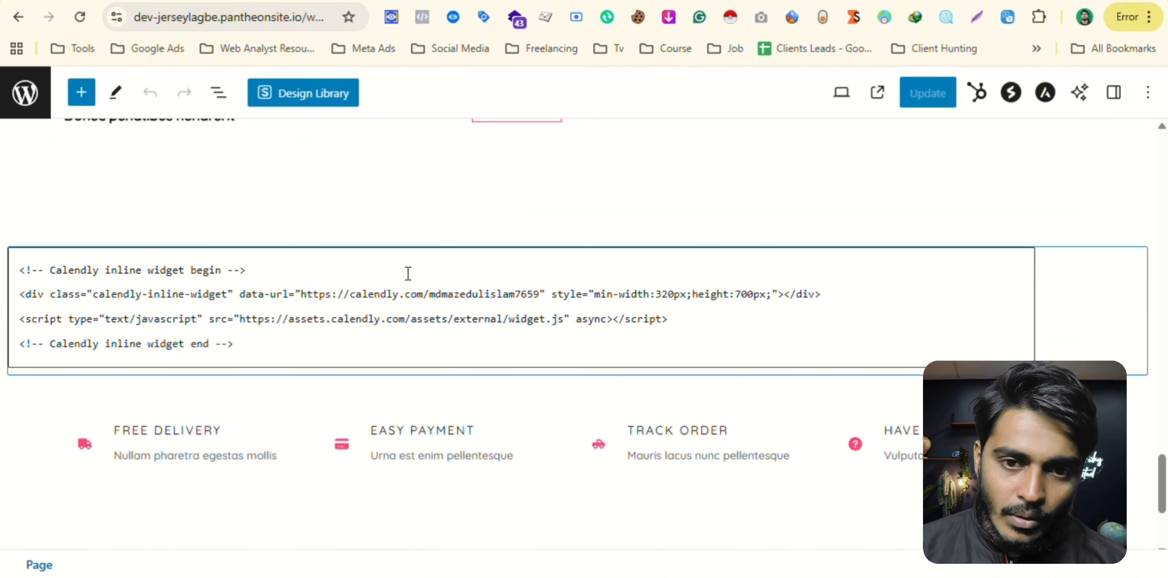
scroll(407, 273, down, 4)
scroll(407, 273, up, 7)
scroll(406, 279, down, 4)
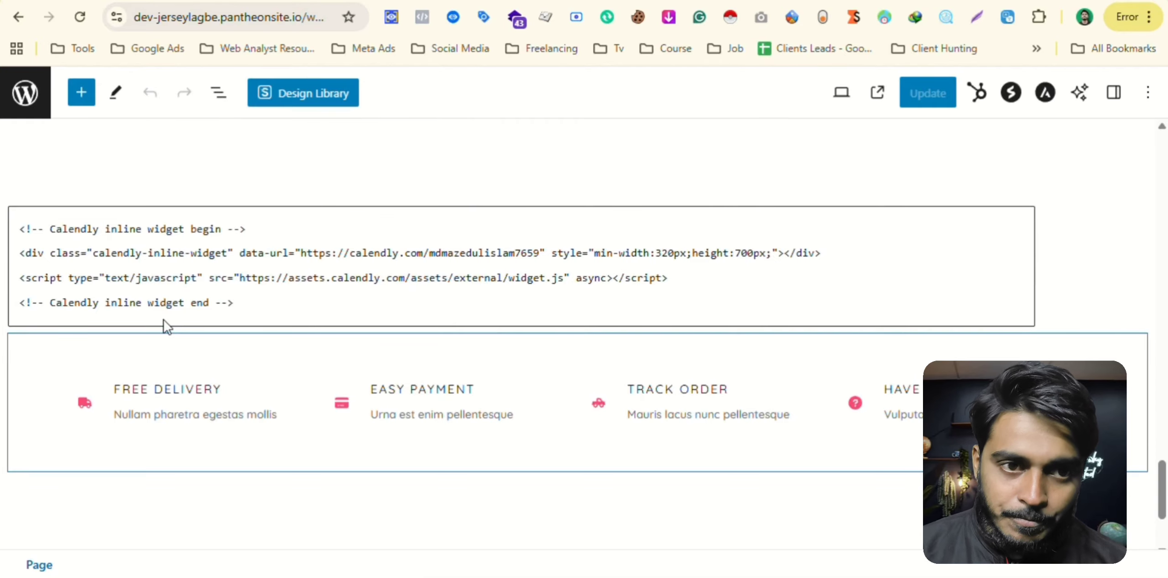
click(81, 97)
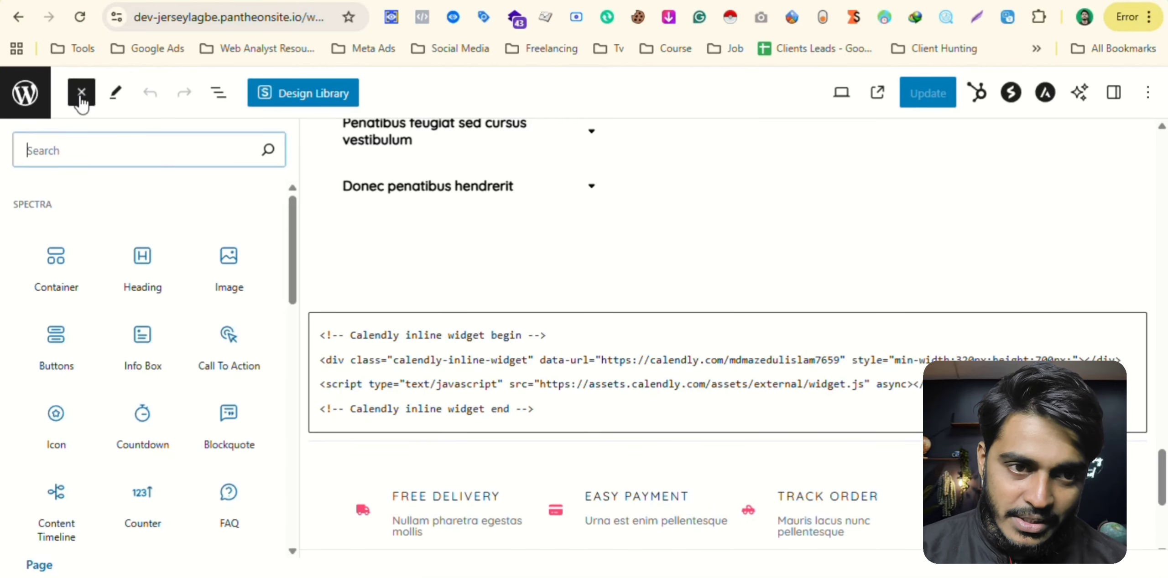
text(short)
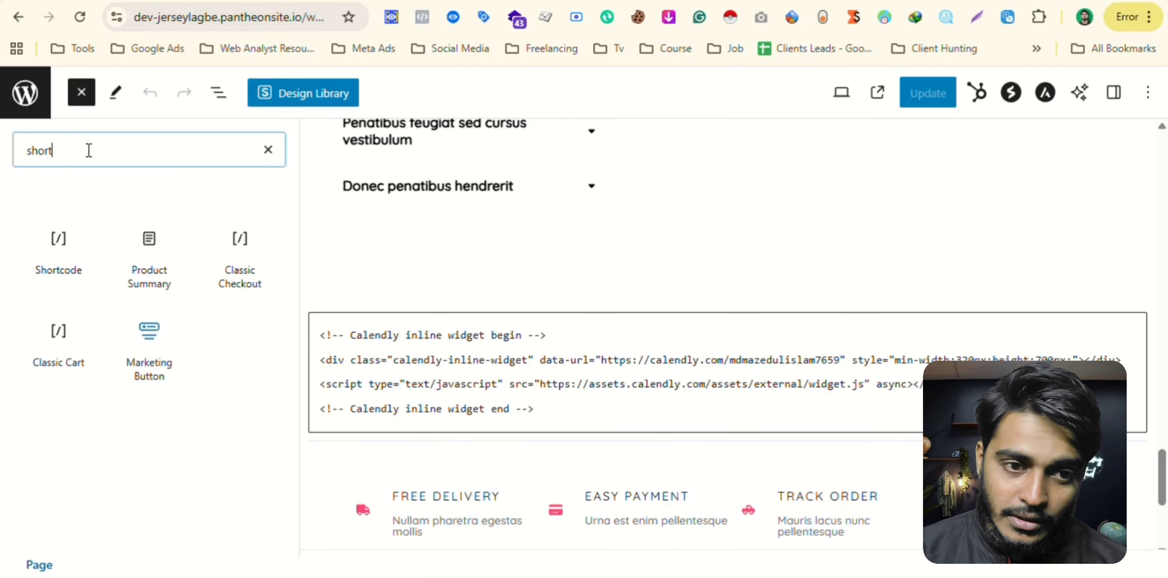
click(55, 256)
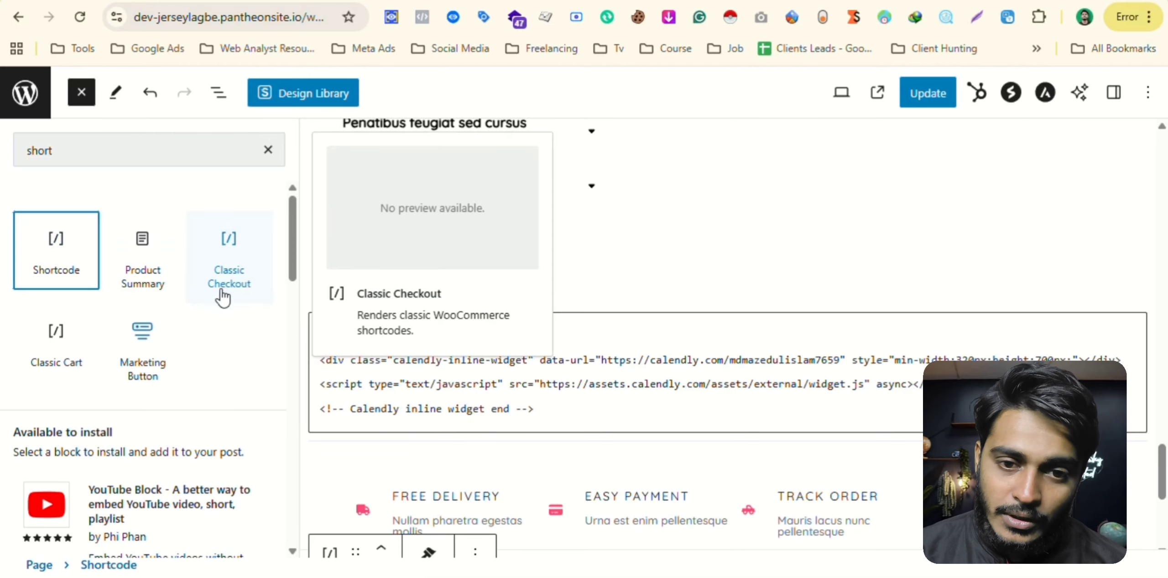
- Paste the copied HubSpot form shortcode into the new Shortcode block and update the Contact page
scroll(643, 258, down, 2)
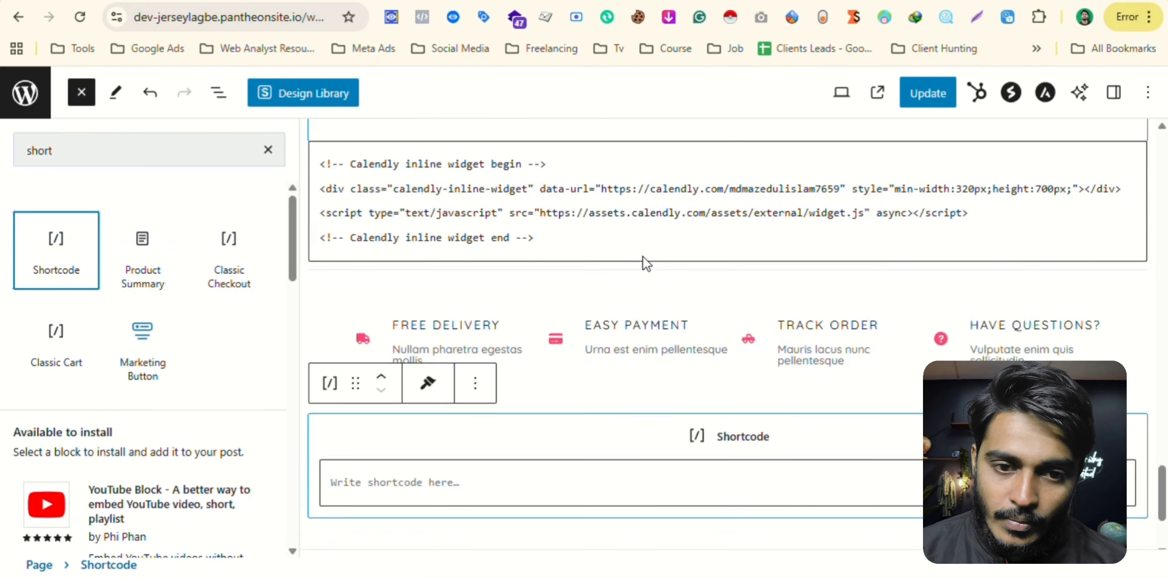
scroll(643, 256, down, 2)
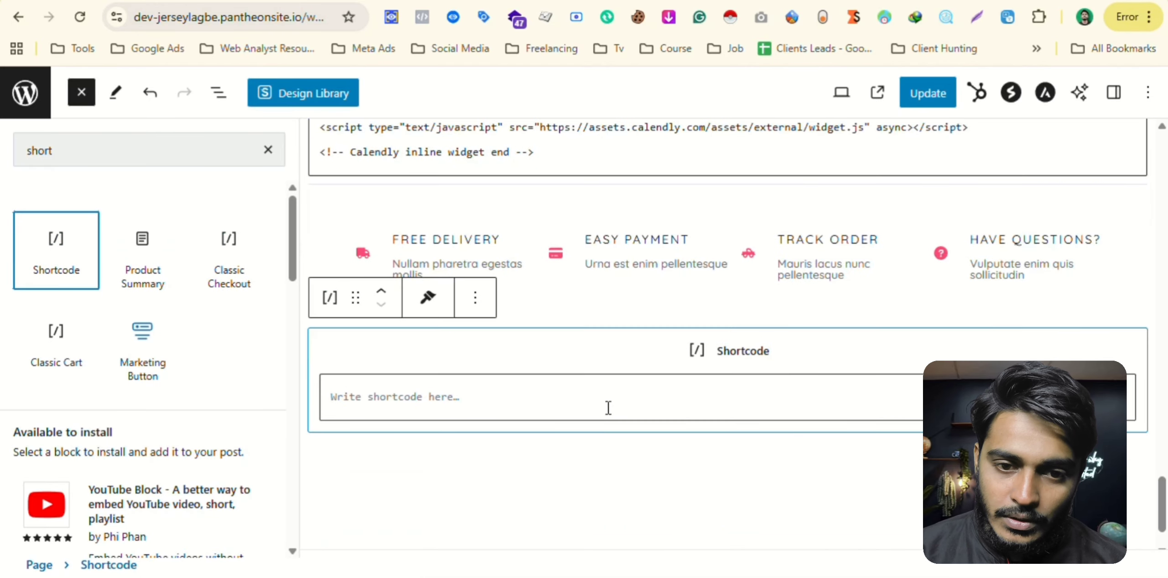
click(444, 393)
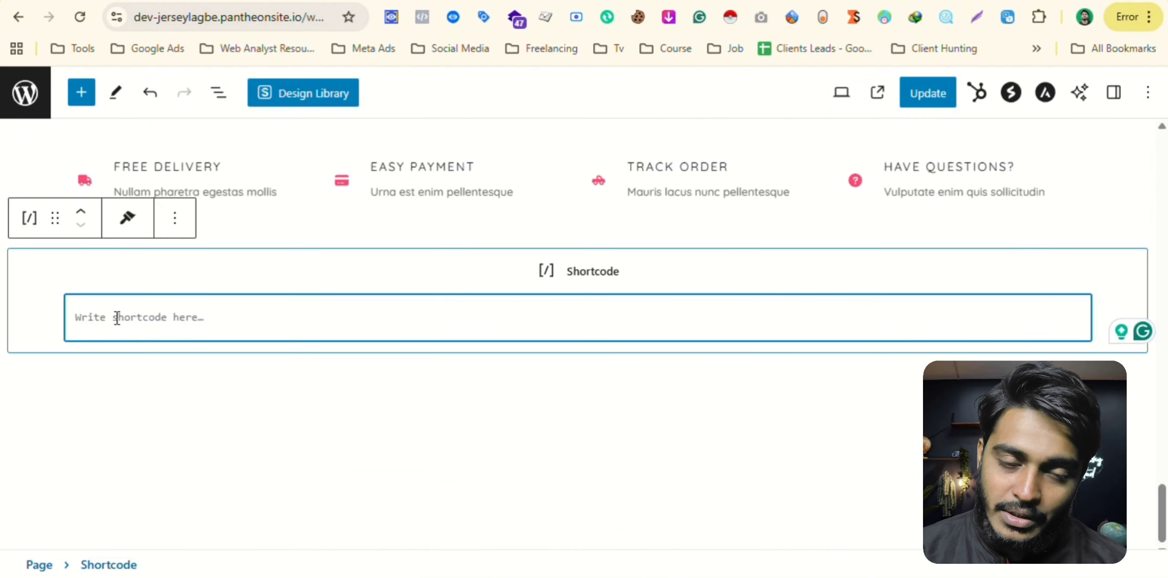
key(super+v)
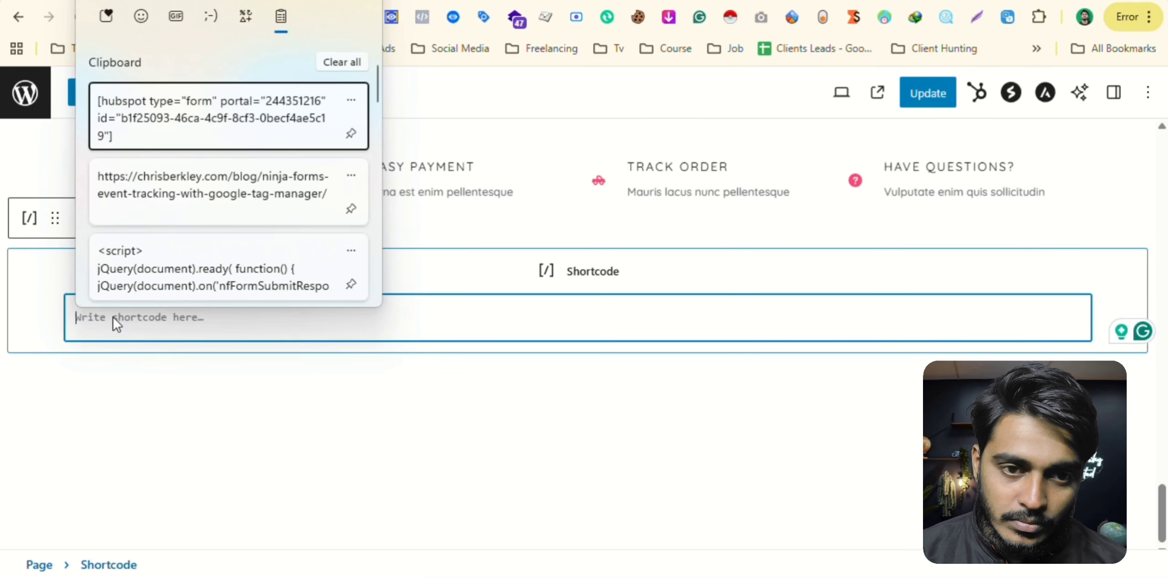
click(237, 126)
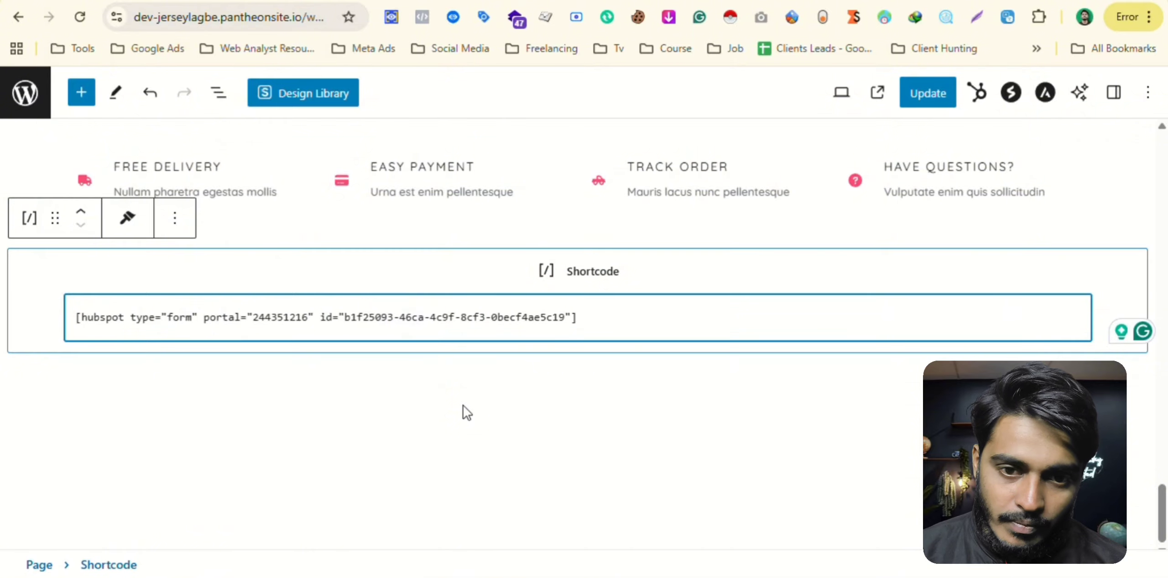
click(925, 97)
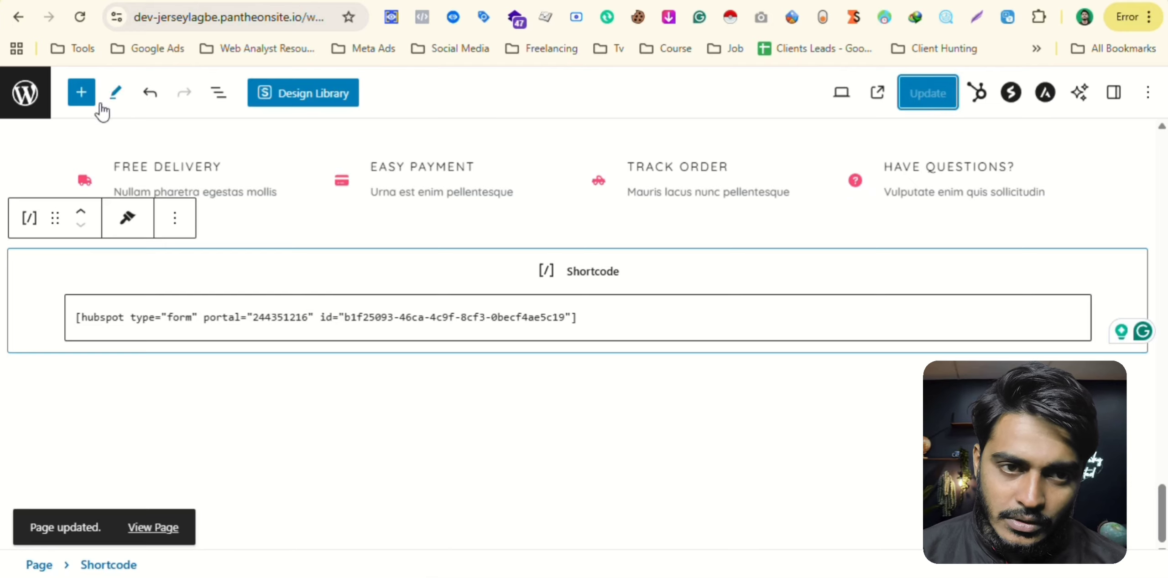
- Insert a Spectra Heading block directly above the HubSpot form's Shortcode block on the Contact page
click(81, 96)
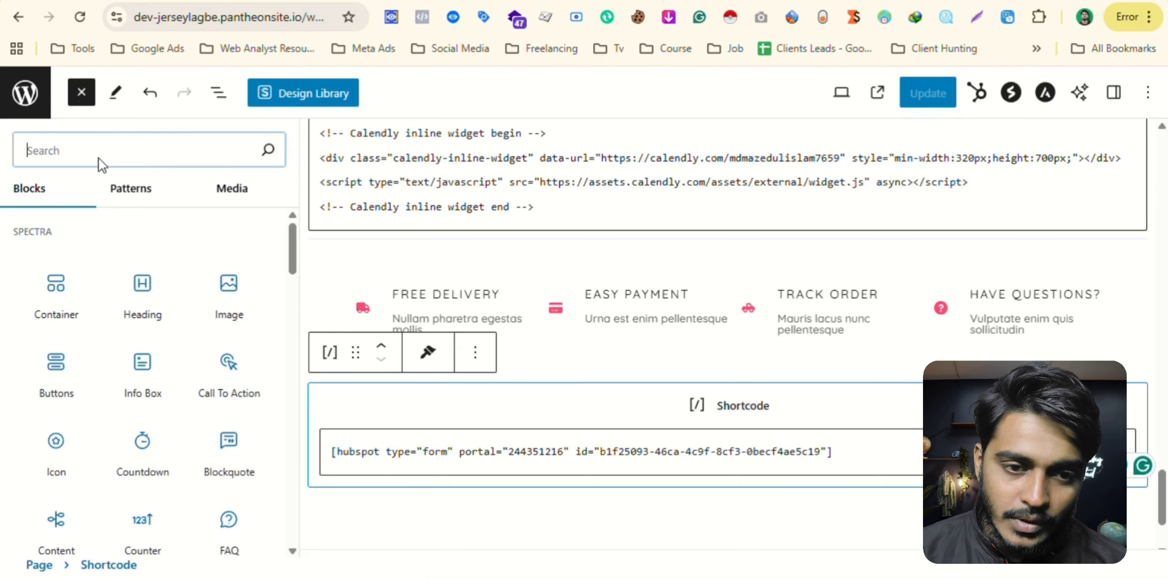
mouse_move(141, 292)
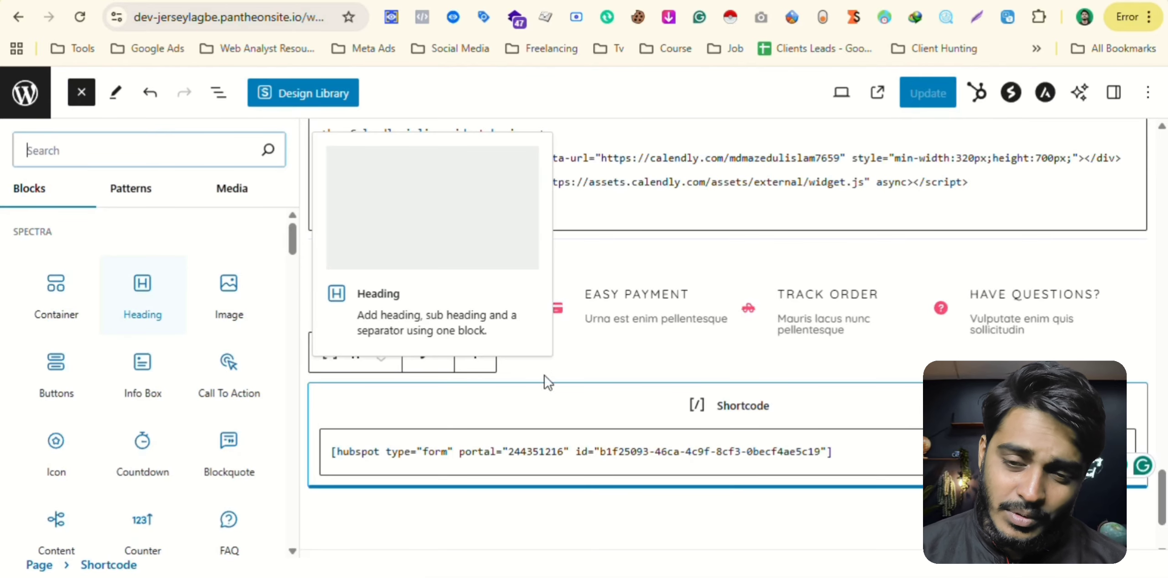
drag(647, 392, 717, 384)
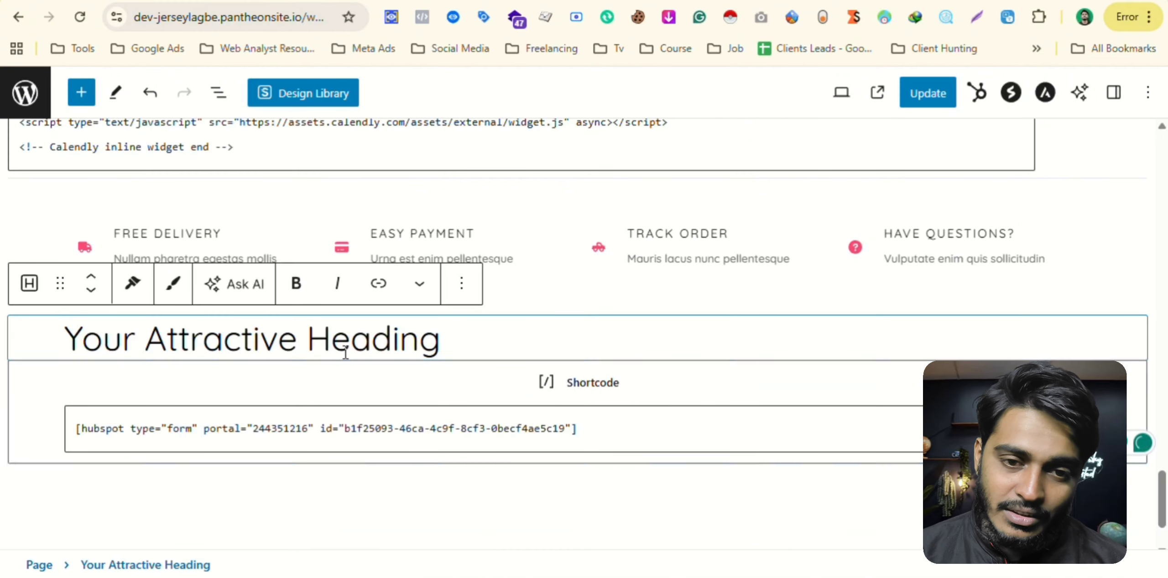
- Replace the new heading's placeholder text with "Hubspot Form" and update the Contact page
click(296, 337)
double_click(296, 337)
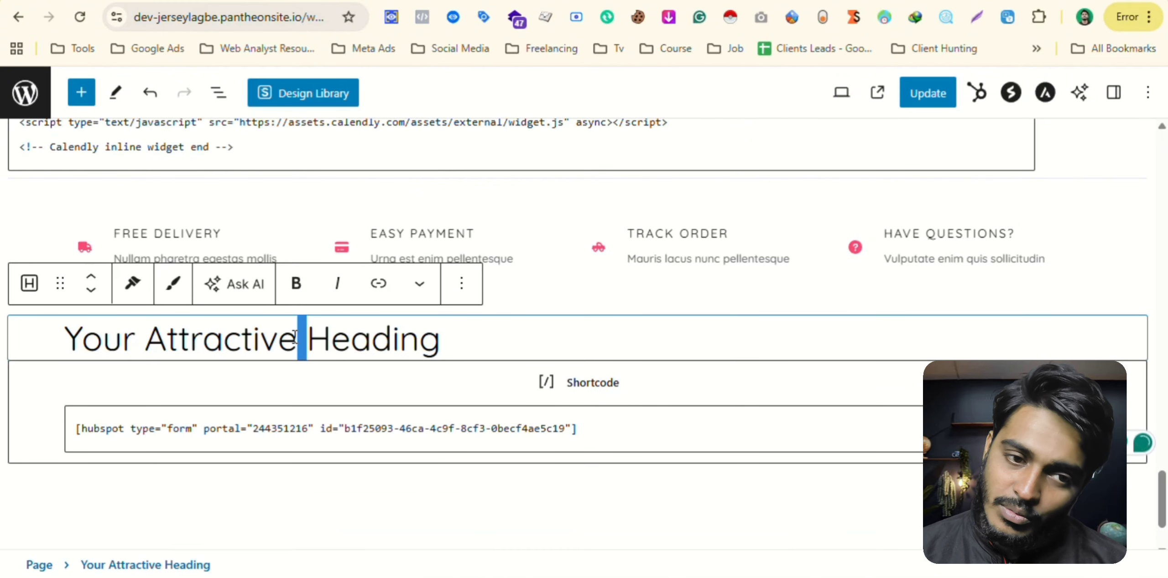
triple_click(296, 338)
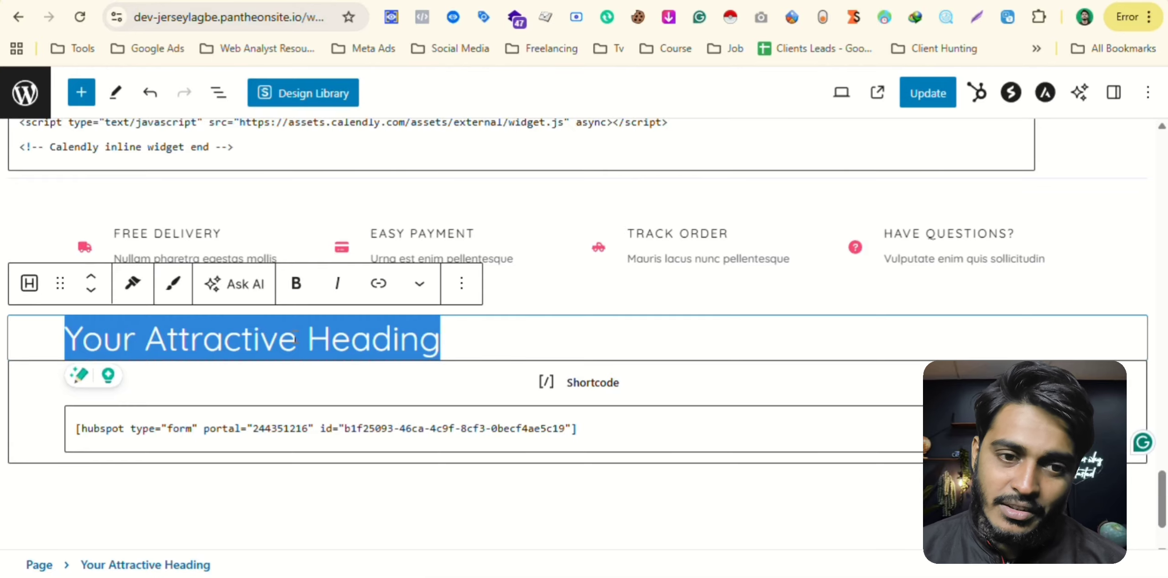
text(Hubspot)
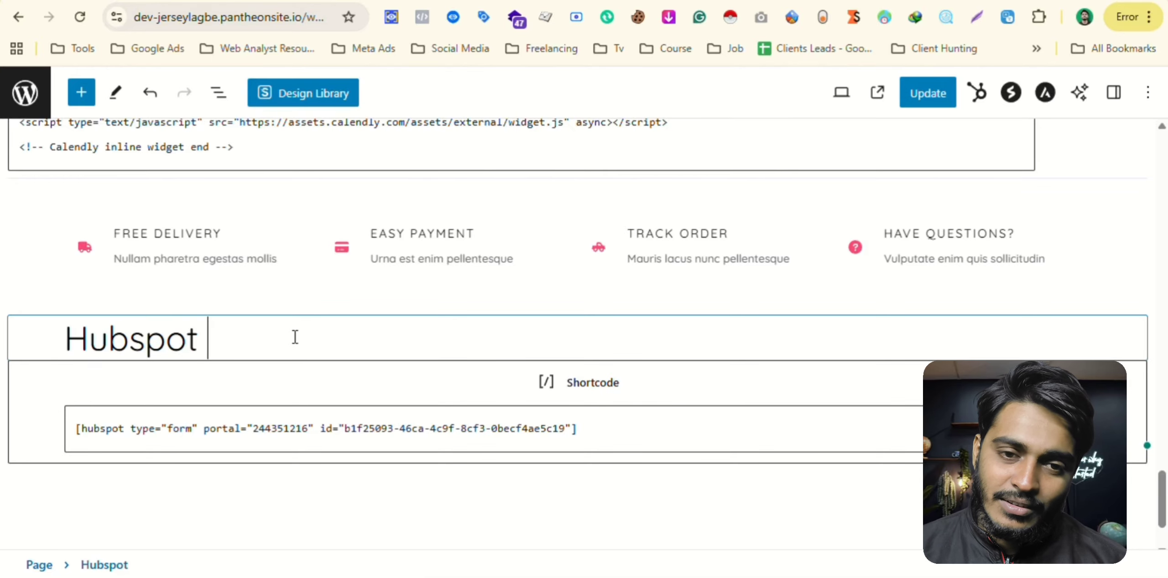
text( Form)
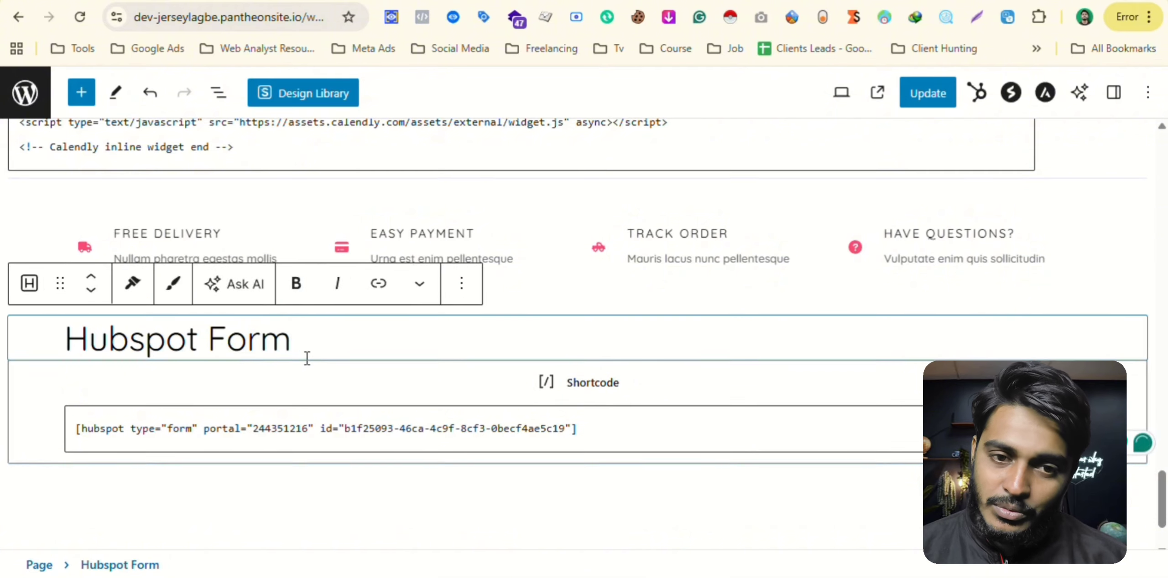
key(shift+Tab)
click(934, 104)
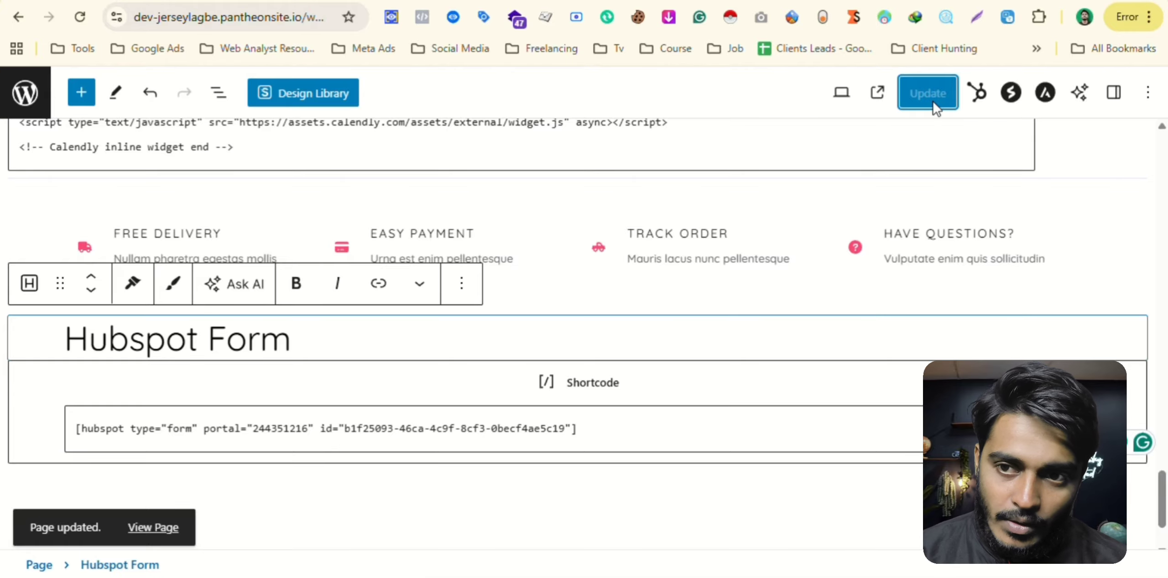
- View the published Contact page and examine the embedded form and its heading below the delivery and payment features
click(164, 536)
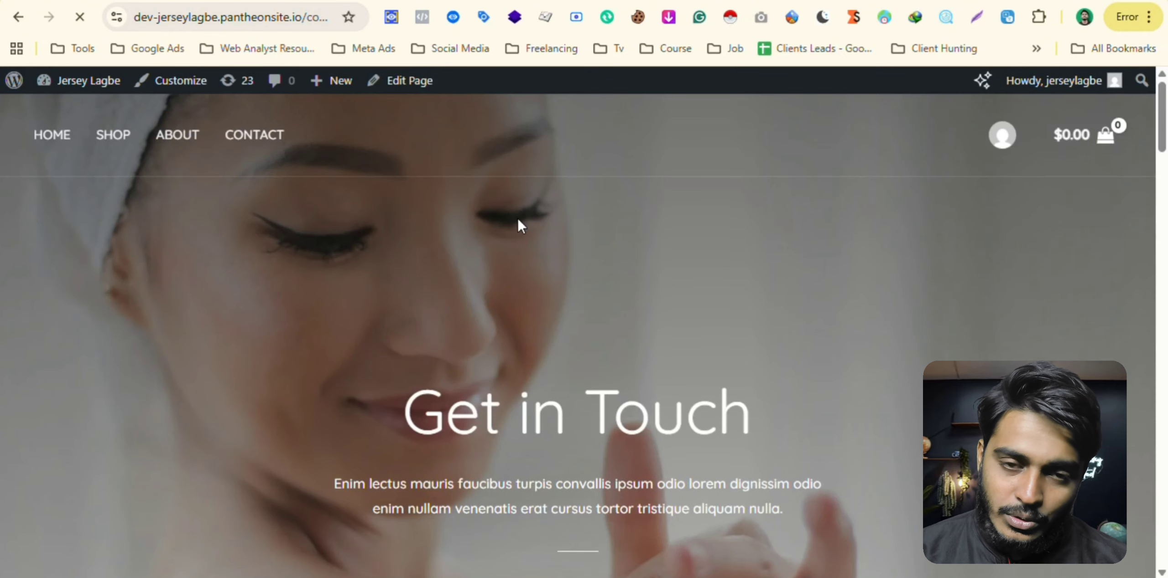
scroll(579, 260, down, 10)
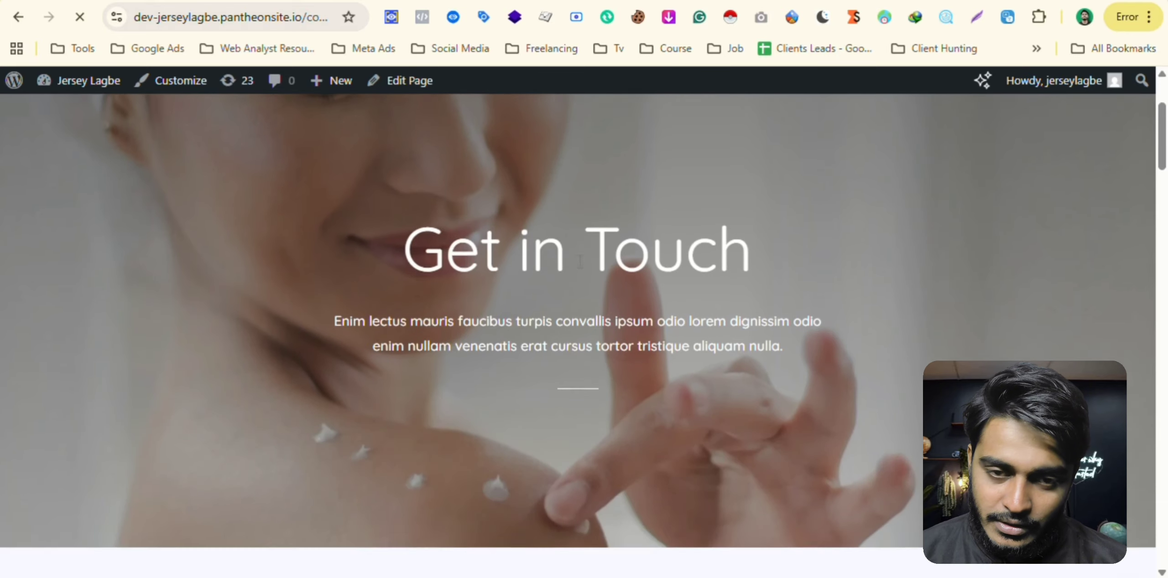
scroll(579, 263, down, 15)
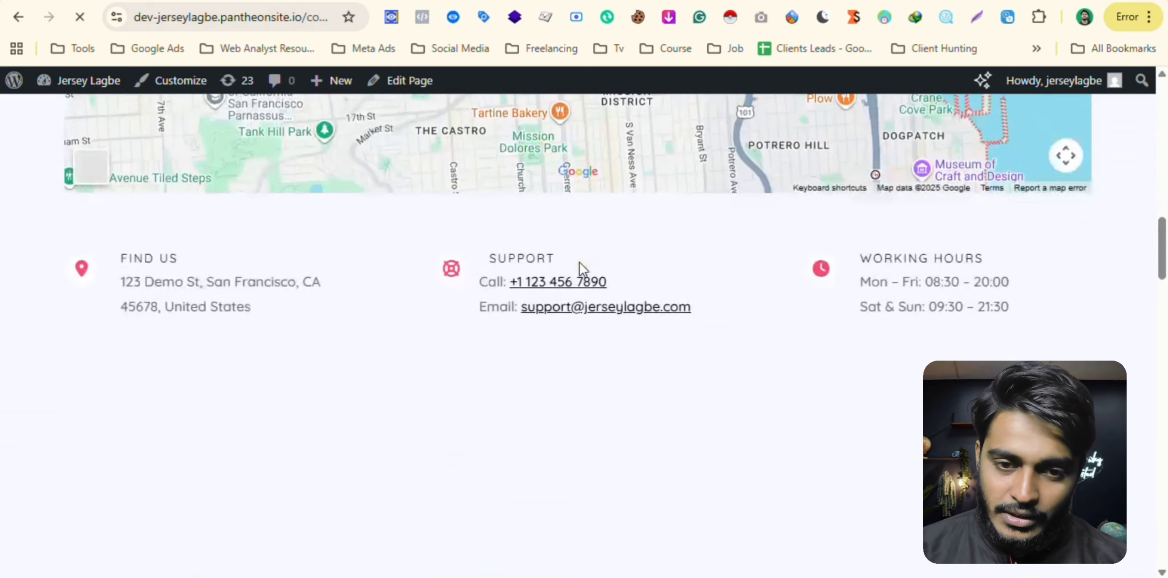
scroll(579, 263, down, 8)
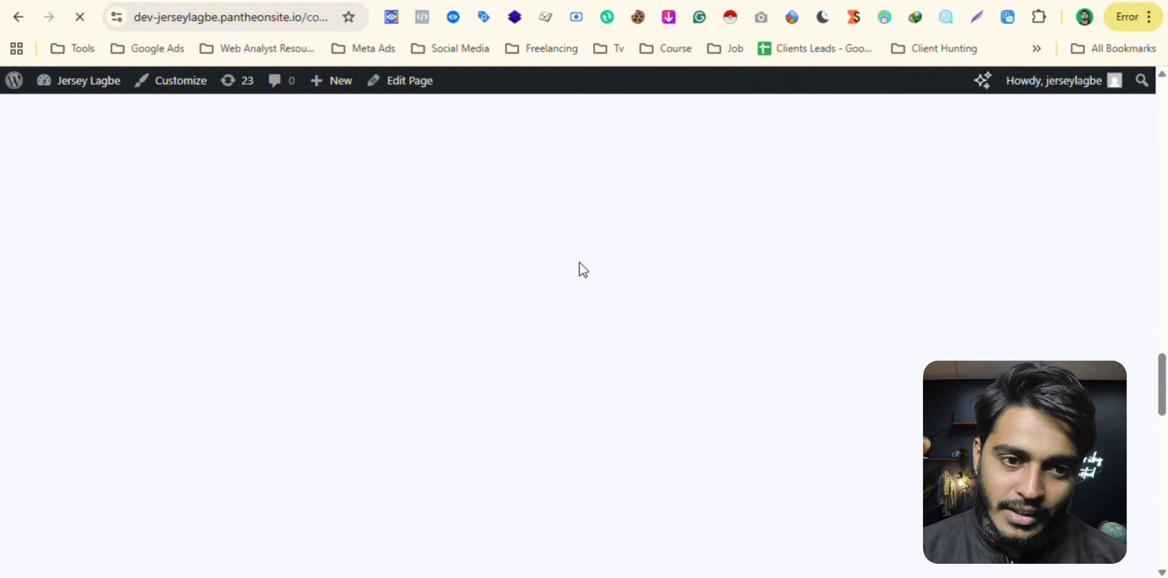
scroll(579, 263, down, 10)
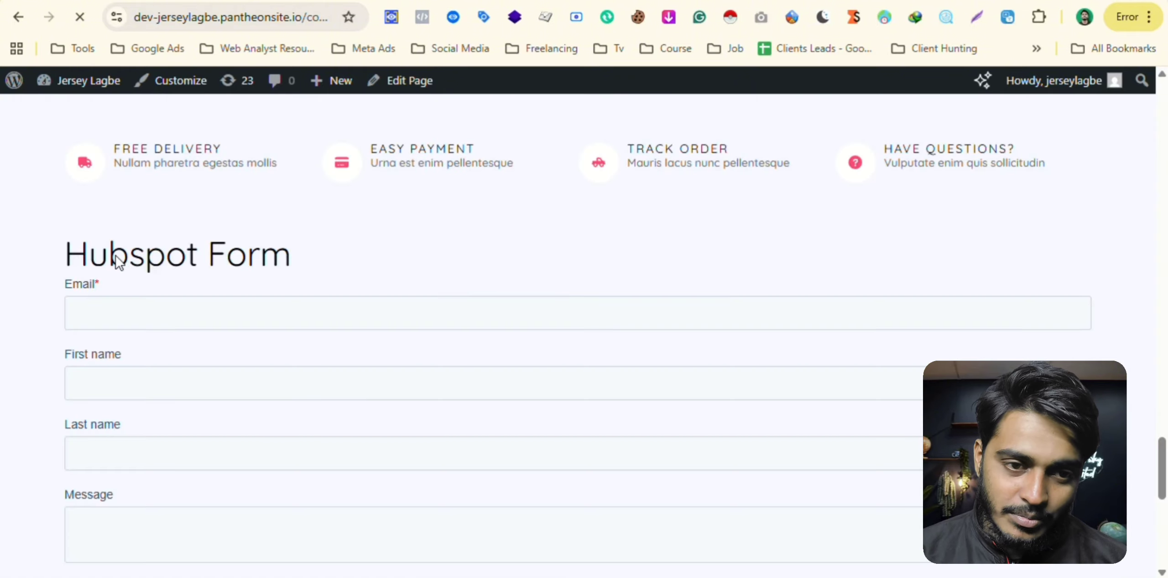
scroll(117, 262, down, 6)
scroll(115, 263, up, 5)
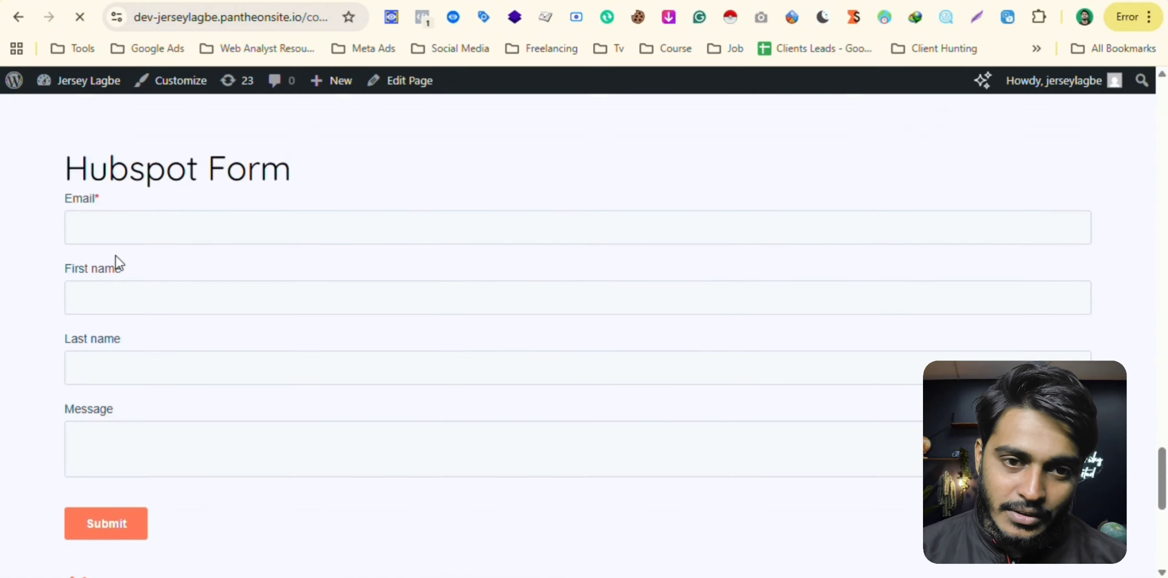